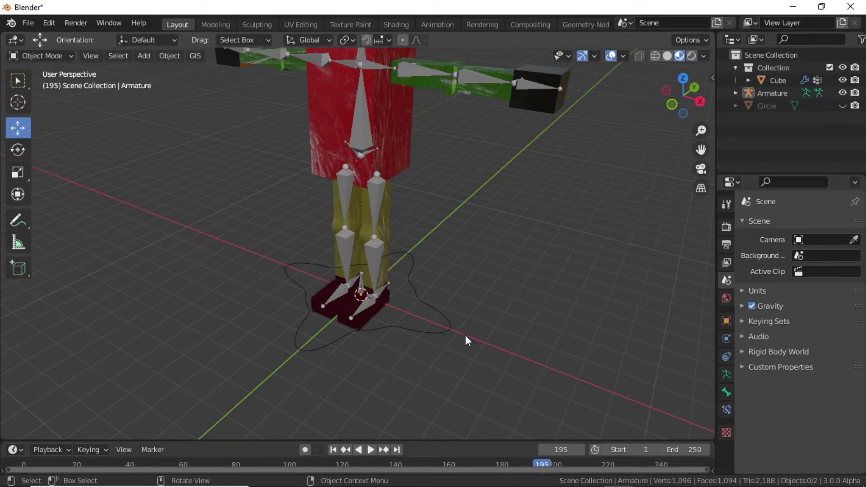
Move the rig to a new spot using its star-shaped control around the feet
{"action": "left_click", "coordinate": [448, 332]}
{"action": "key", "text": "g"}
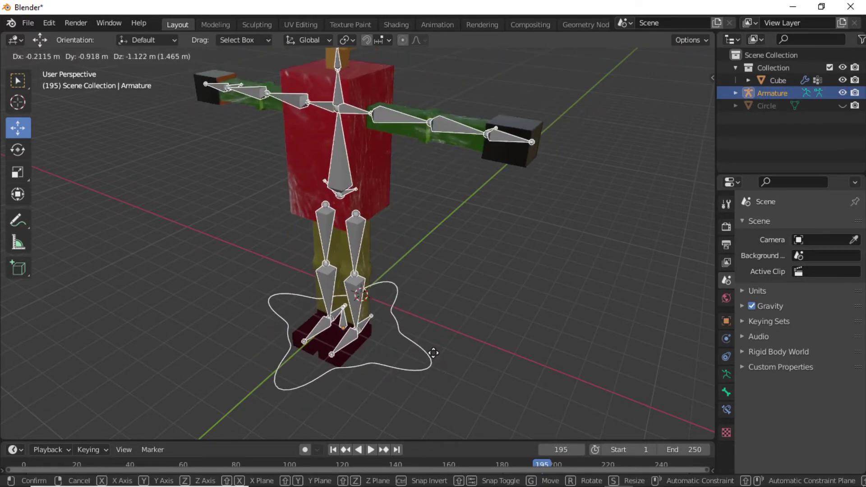
{"action": "left_click", "coordinate": [433, 353]}
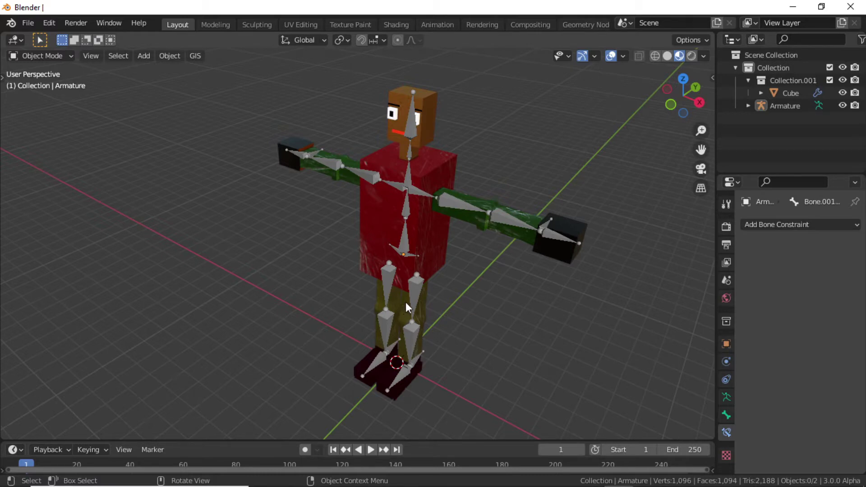
Select the character's armature and switch it into Edit Mode
{"action": "scroll", "coordinate": [396, 290], "scroll_direction": "up", "scroll_amount": 2}
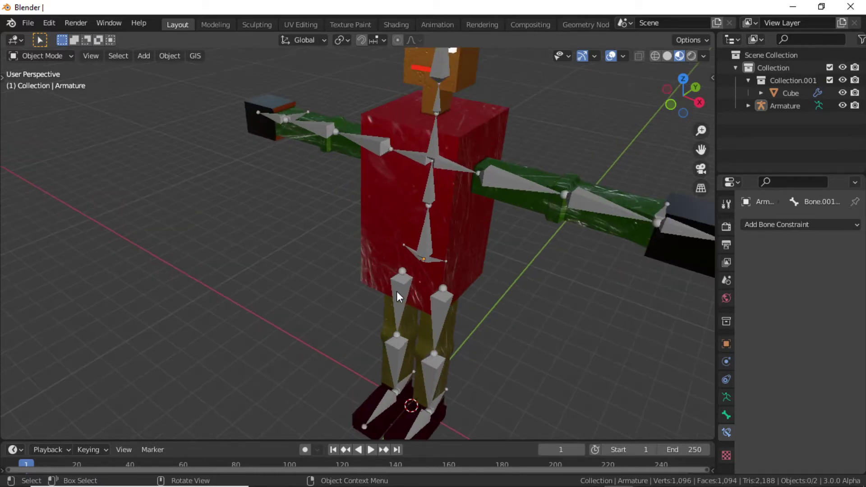
{"action": "scroll", "coordinate": [451, 328], "scroll_direction": "down", "scroll_amount": 2}
{"action": "scroll", "coordinate": [416, 309], "scroll_direction": "up", "scroll_amount": 2}
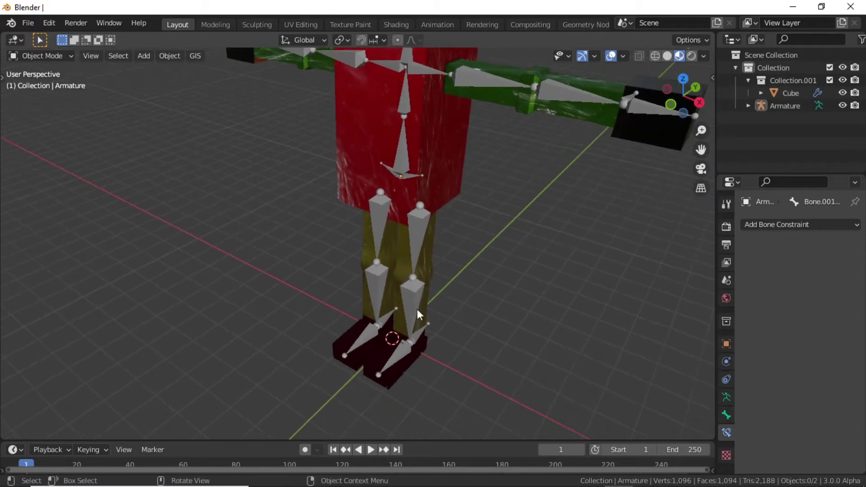
{"action": "left_click", "coordinate": [358, 363]}
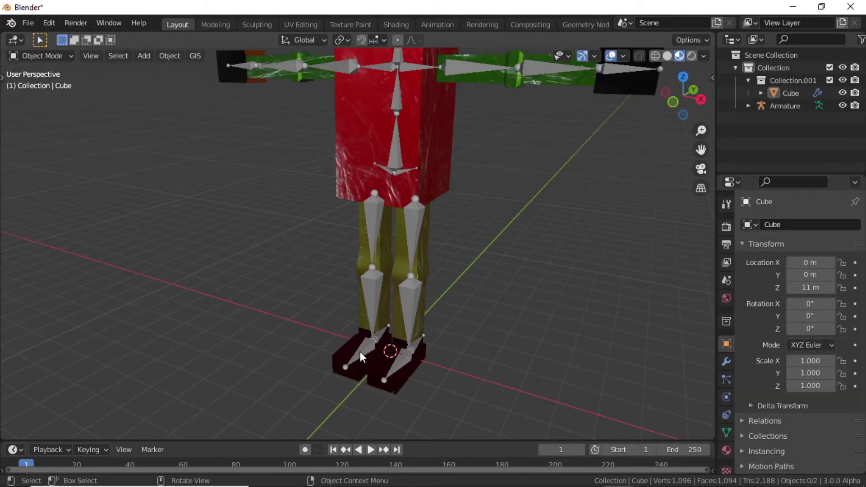
{"action": "left_click", "coordinate": [356, 355]}
{"action": "left_click", "coordinate": [55, 56]}
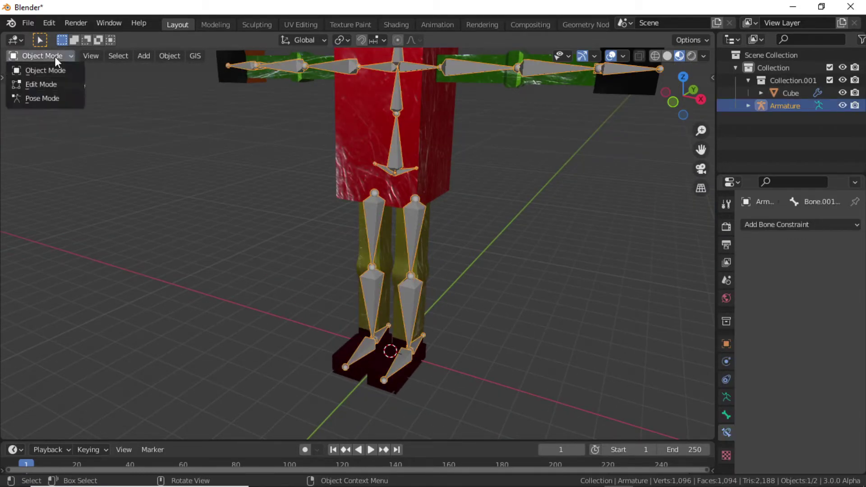
{"action": "left_click", "coordinate": [50, 89]}
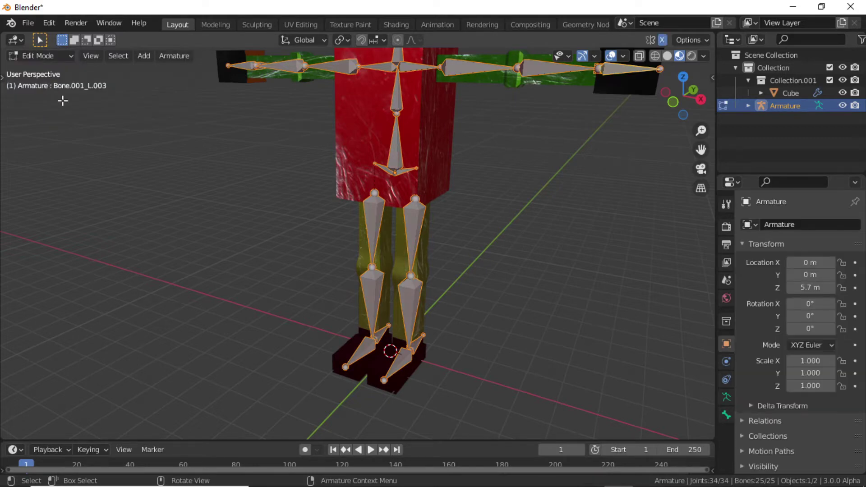
In front view, add a new bone at the 3D cursor between the character's feet
{"action": "middle_click_drag", "start_coordinate": [270, 262], "coordinate": [285, 262]}
{"action": "key", "text": "KP_1"}
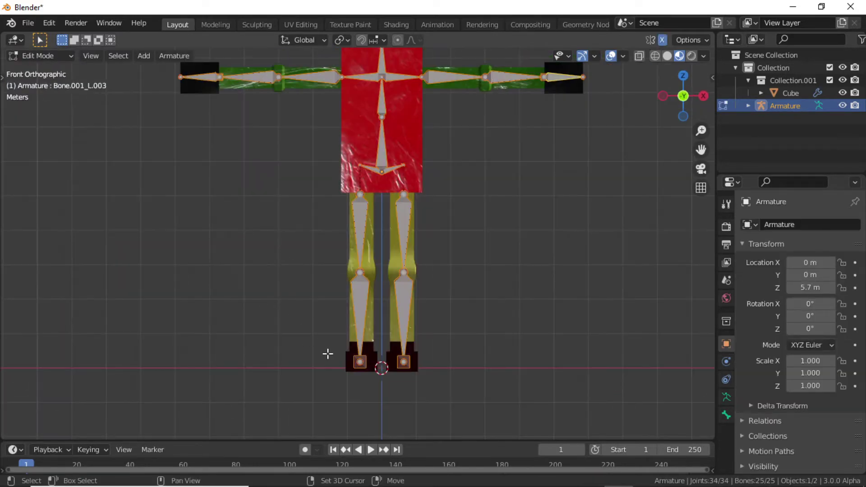
{"action": "scroll", "coordinate": [299, 305], "scroll_direction": "down", "scroll_amount": 2, "text": "shift"}
{"action": "key", "text": "shift+a"}
{"action": "middle_click_drag", "start_coordinate": [299, 306], "coordinate": [291, 320]}
{"action": "scroll", "coordinate": [344, 343], "scroll_direction": "up", "scroll_amount": 3}
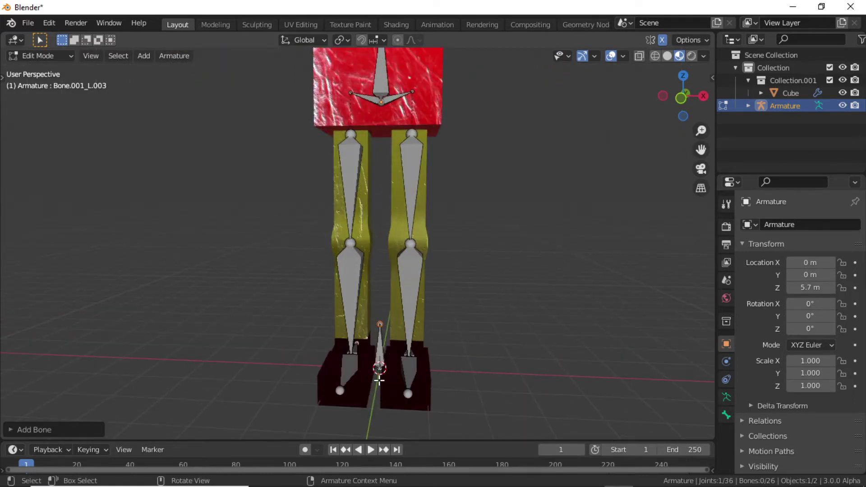
{"action": "middle_click_drag", "start_coordinate": [378, 380], "coordinate": [386, 348], "text": "shift"}
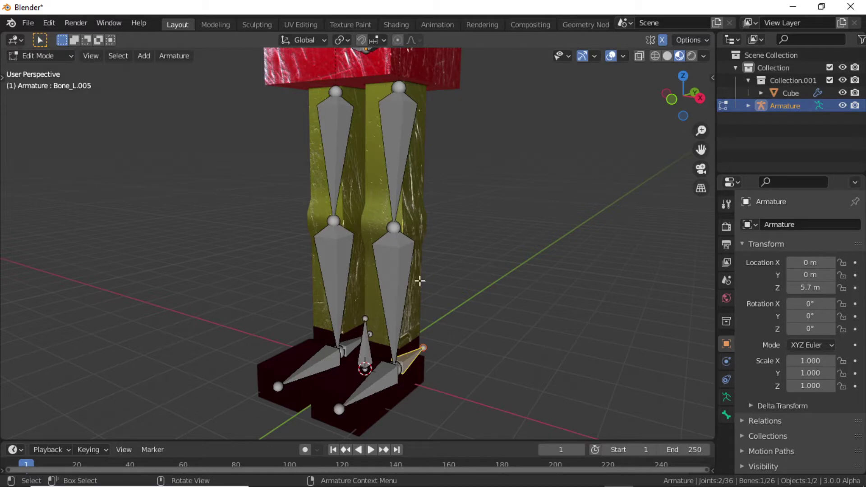
Select the small foot bone at the right ankle
{"action": "left_click", "coordinate": [347, 351]}
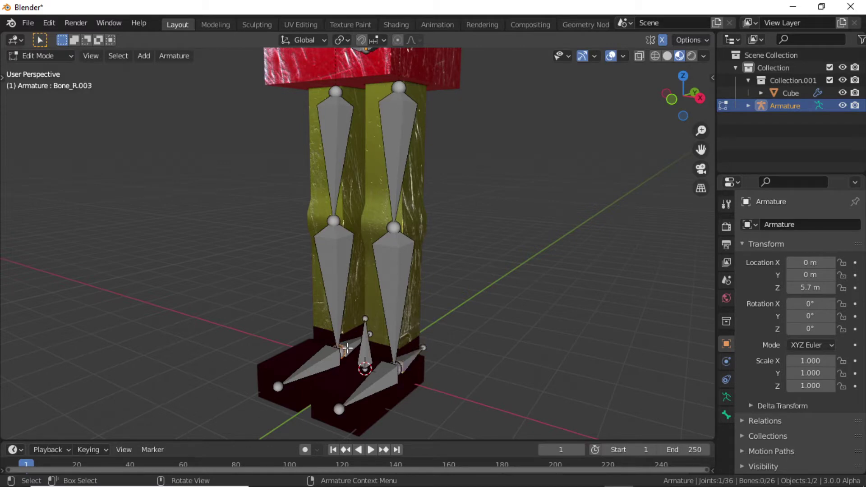
{"action": "left_click", "coordinate": [347, 346]}
{"action": "left_click", "coordinate": [413, 361]}
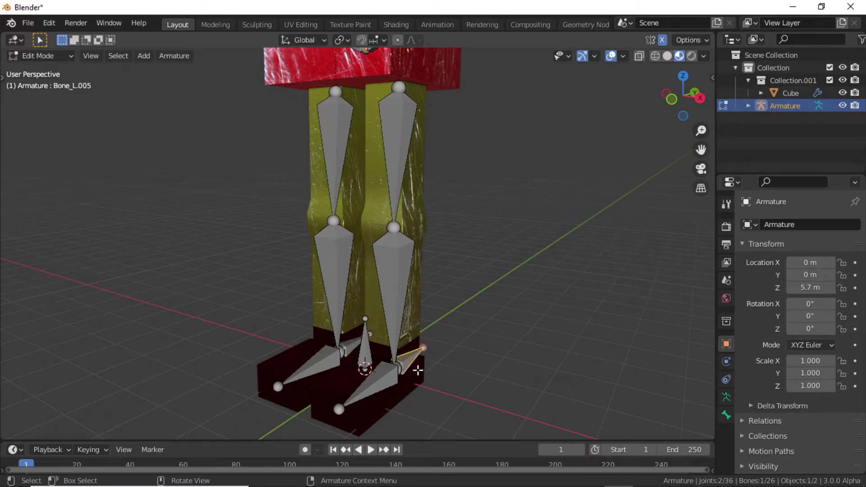
{"action": "middle_click_drag", "start_coordinate": [400, 408], "coordinate": [421, 378]}
Parent the ankle bone to the new middle bone with Keep Offset, then clear the selection
{"action": "left_click", "coordinate": [328, 353], "text": "shift"}
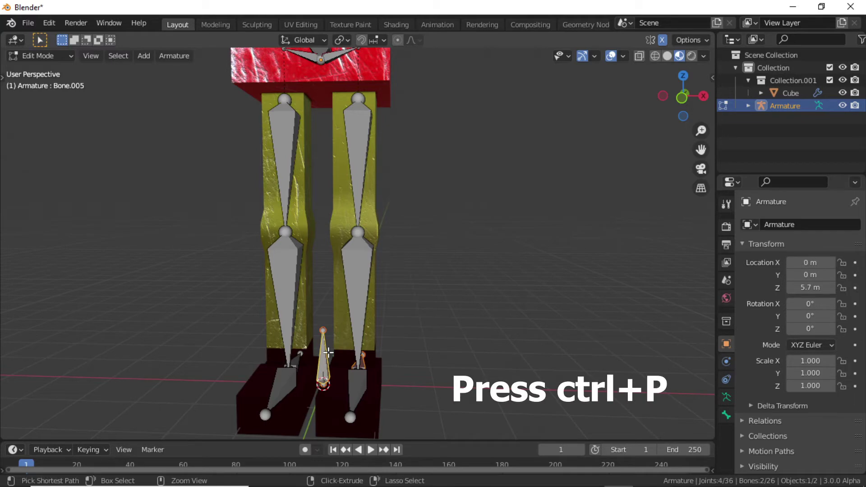
{"action": "key", "text": "ctrl+p"}
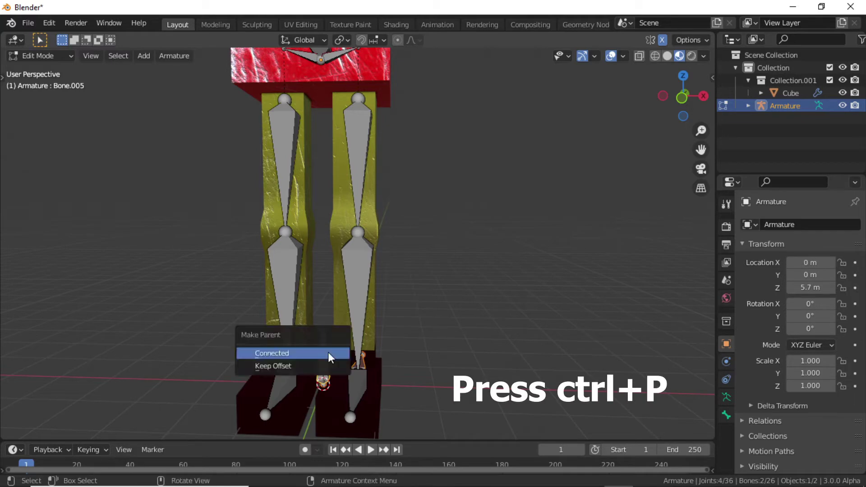
{"action": "left_click", "coordinate": [287, 368]}
{"action": "middle_click_drag", "start_coordinate": [304, 377], "coordinate": [327, 389]}
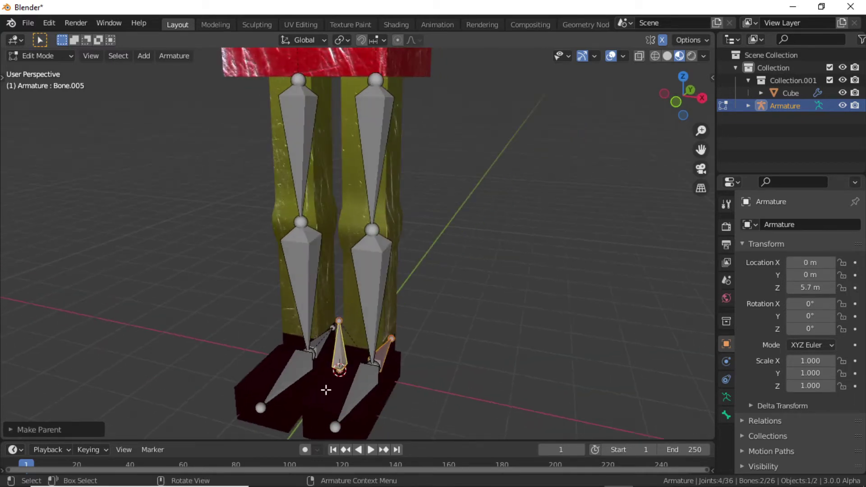
{"action": "scroll", "coordinate": [326, 389], "scroll_direction": "up", "scroll_amount": 5}
{"action": "scroll", "coordinate": [339, 349], "scroll_direction": "down", "scroll_amount": 4}
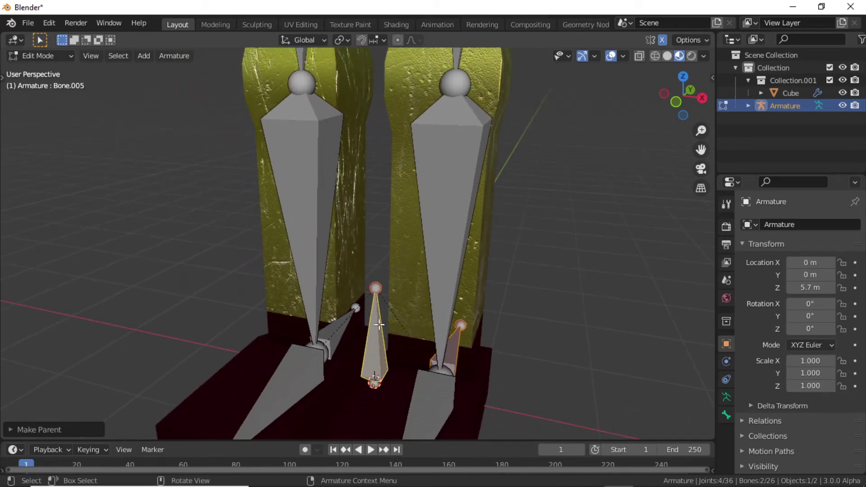
{"action": "scroll", "coordinate": [361, 330], "scroll_direction": "down", "scroll_amount": 5}
{"action": "left_click", "coordinate": [433, 304]}
{"action": "scroll", "coordinate": [392, 207], "scroll_direction": "up", "scroll_amount": 5}
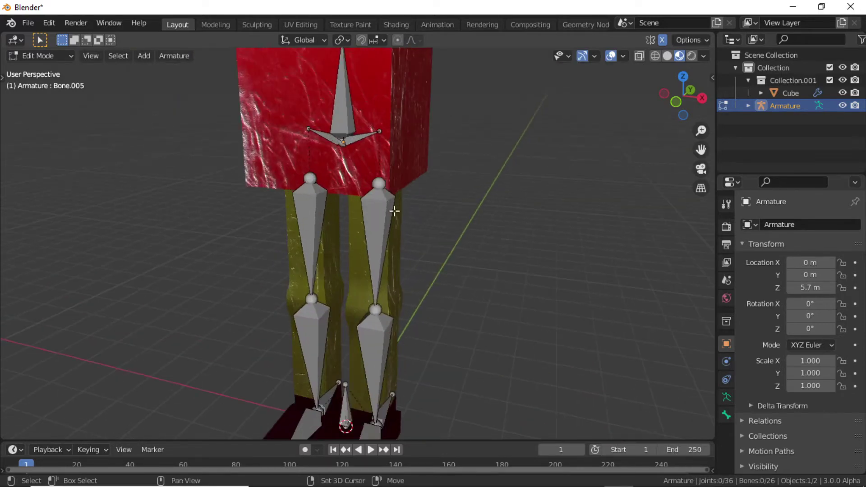
{"action": "scroll", "coordinate": [377, 265], "scroll_direction": "up", "scroll_amount": 2}
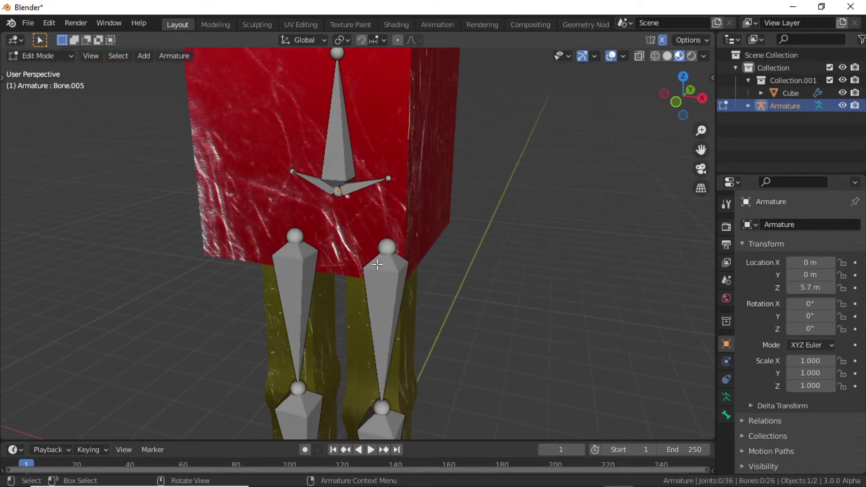
{"action": "left_click", "coordinate": [360, 185]}
{"action": "middle_click_drag", "start_coordinate": [367, 207], "coordinate": [383, 195]}
{"action": "key", "text": "g"}
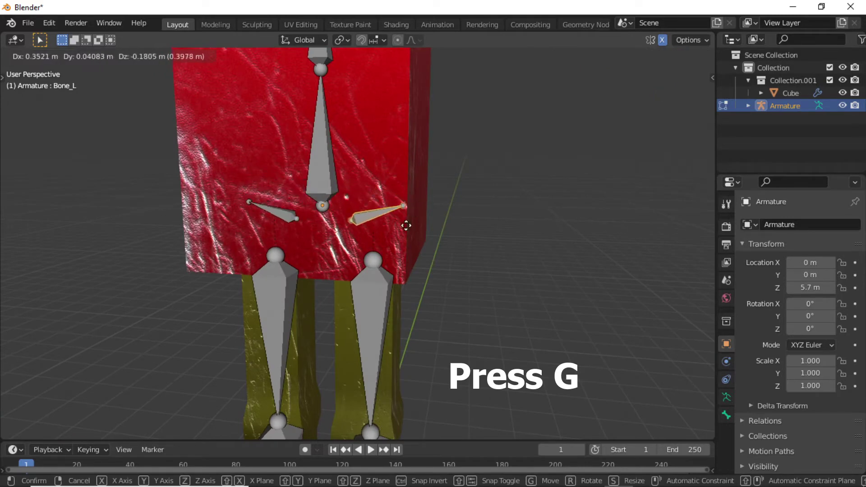
{"action": "right_click", "coordinate": [394, 227]}
{"action": "key", "text": "g"}
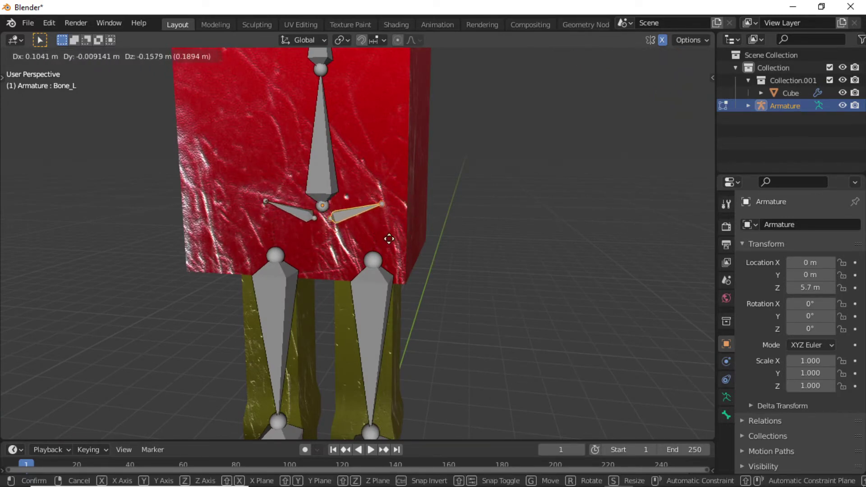
{"action": "right_click", "coordinate": [369, 220]}
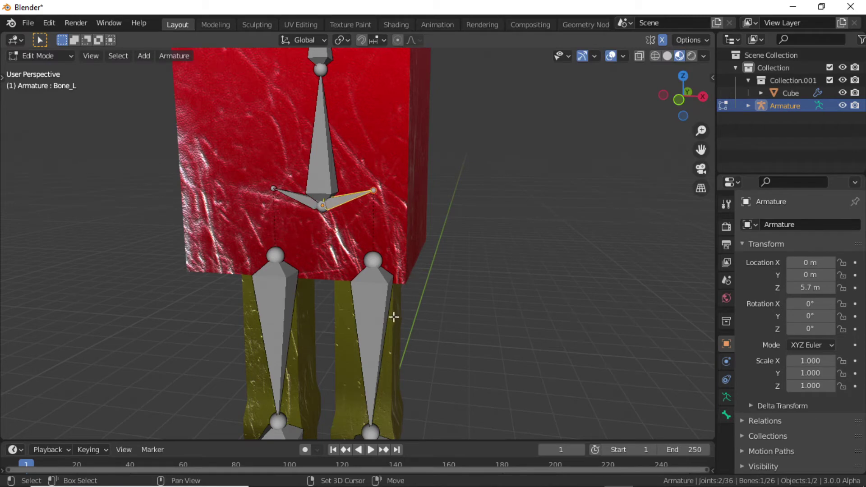
{"action": "middle_click_drag", "start_coordinate": [393, 315], "coordinate": [418, 71], "text": "shift"}
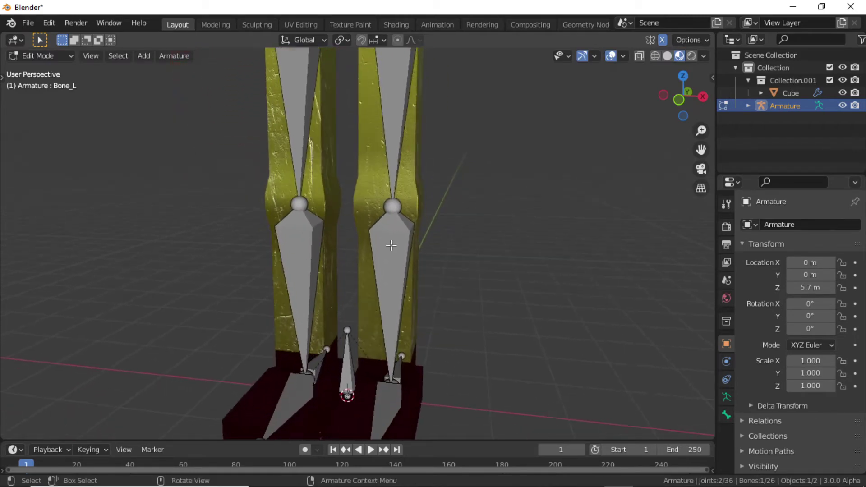
Parent the other foot bone to the middle bone with Keep Offset
{"action": "left_click", "coordinate": [348, 355], "text": "shift"}
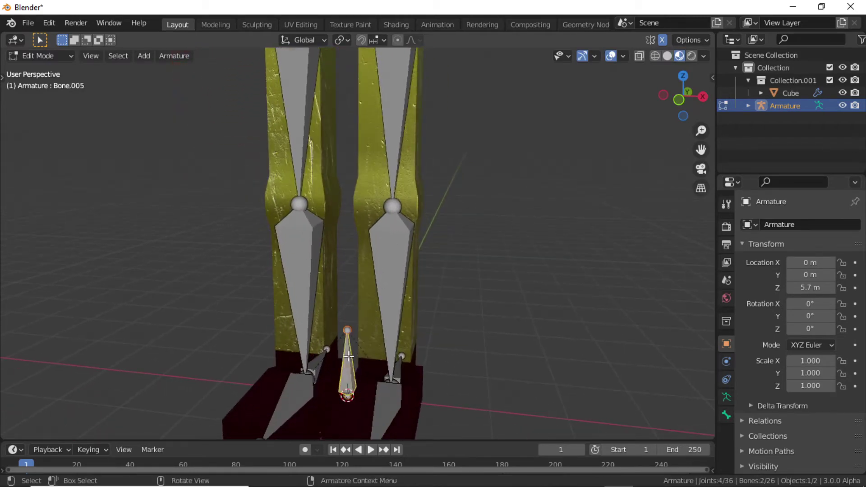
{"action": "key", "text": "ctrl+p"}
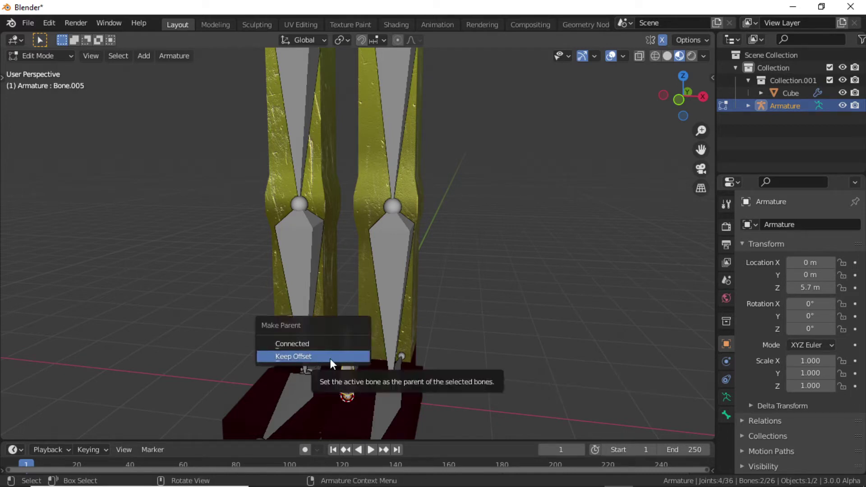
{"action": "left_click", "coordinate": [330, 357]}
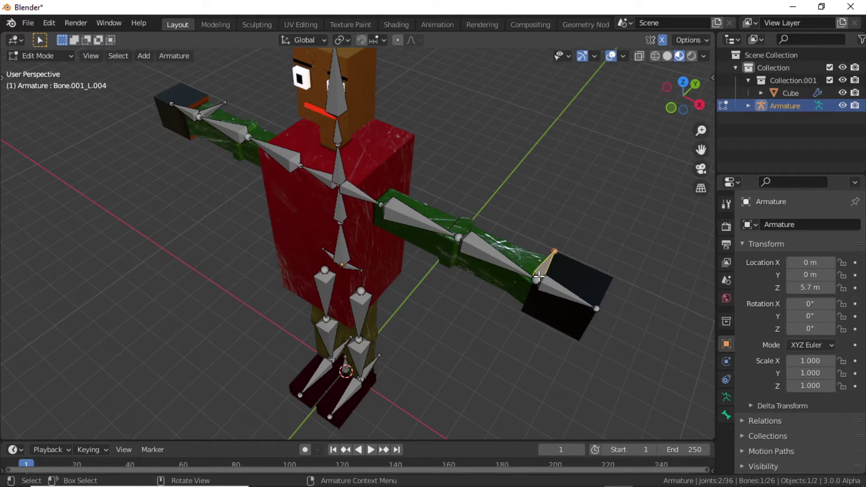
Parent the hand bones to the root bone with Keep Offset, then switch to Pose Mode
{"action": "middle_click_drag", "start_coordinate": [459, 274], "coordinate": [464, 249]}
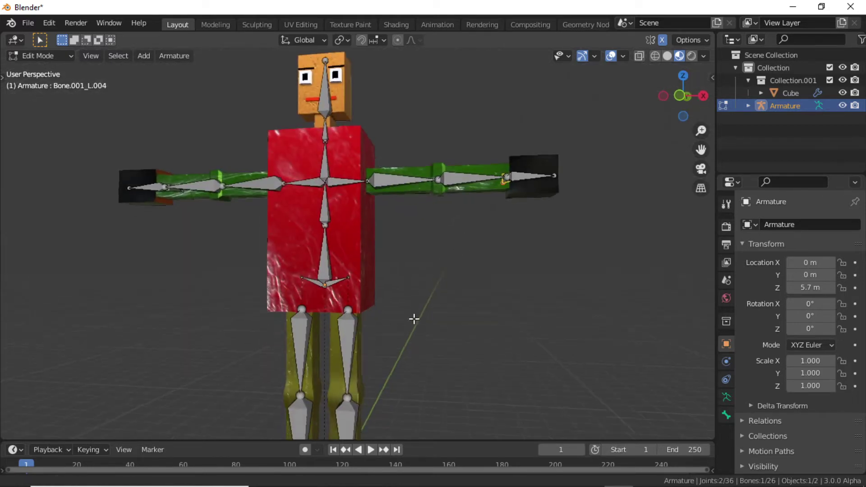
{"action": "middle_click_drag", "start_coordinate": [414, 317], "coordinate": [447, 195], "text": "shift"}
{"action": "scroll", "coordinate": [380, 267], "scroll_direction": "up", "scroll_amount": 2}
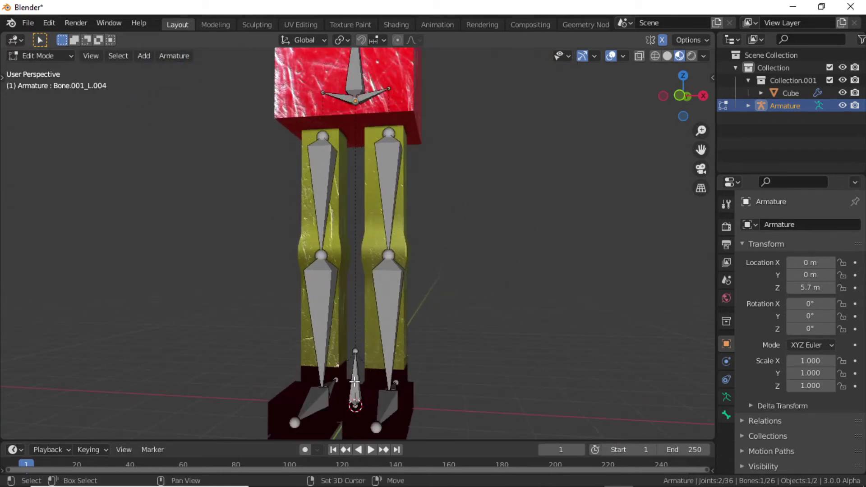
{"action": "left_click", "coordinate": [355, 381], "text": "shift"}
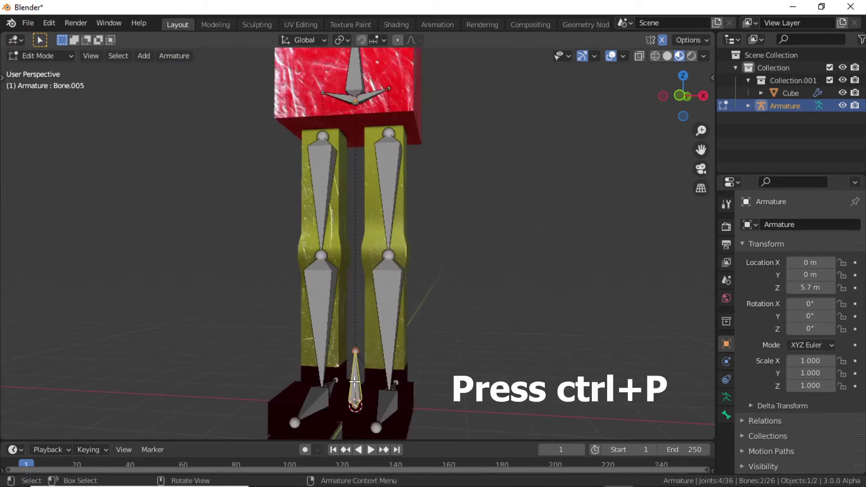
{"action": "key", "text": "ctrl+p"}
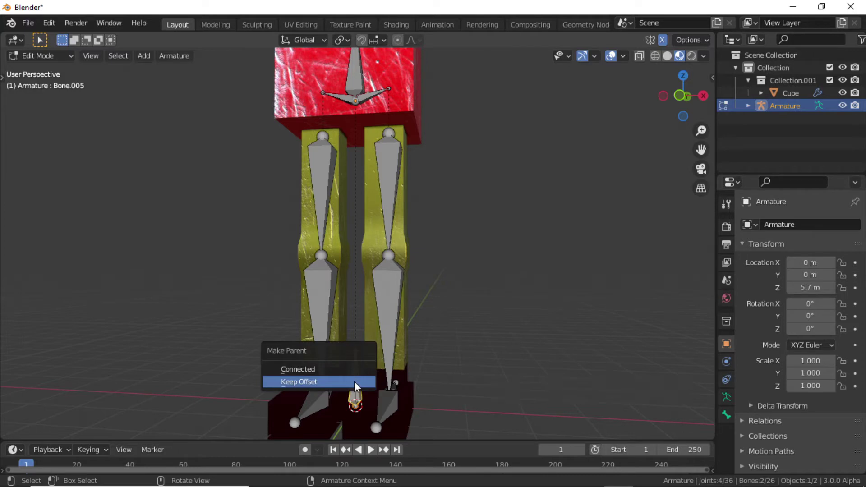
{"action": "left_click", "coordinate": [321, 381]}
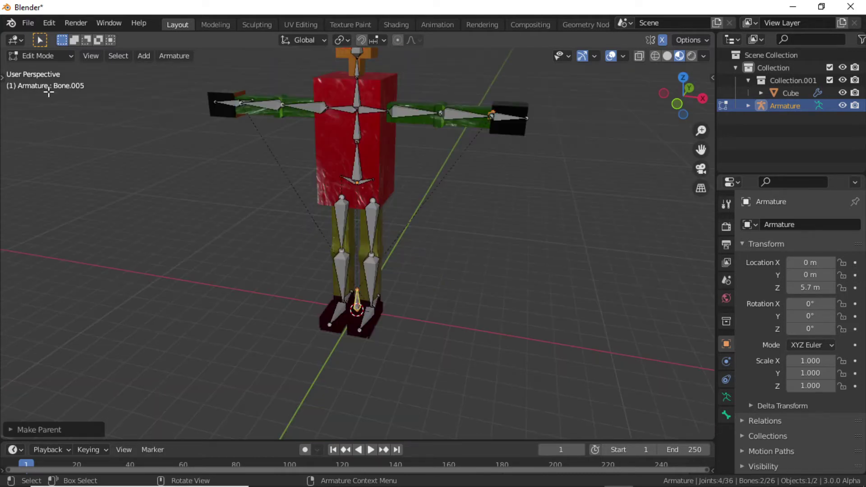
{"action": "left_click", "coordinate": [46, 58]}
{"action": "left_click", "coordinate": [42, 99]}
Test-move the root bone between the feet and cancel, returning to the rest pose
{"action": "scroll", "coordinate": [380, 313], "scroll_direction": "up", "scroll_amount": 3}
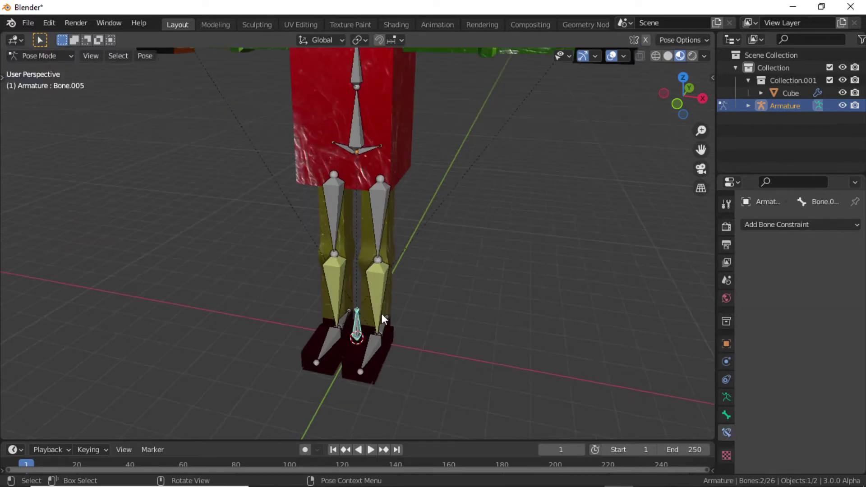
{"action": "left_click", "coordinate": [486, 389]}
{"action": "key", "text": "g"}
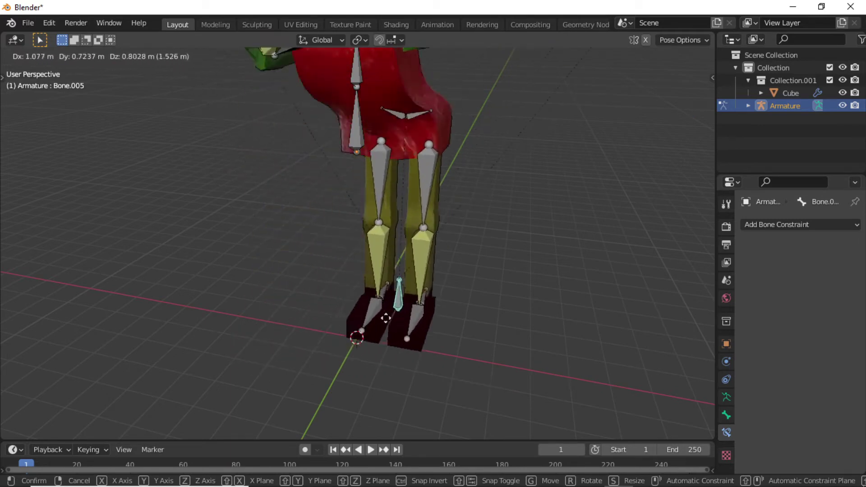
{"action": "scroll", "coordinate": [338, 303], "scroll_direction": "down", "scroll_amount": 4}
{"action": "right_click", "coordinate": [337, 344]}
{"action": "key", "text": "g"}
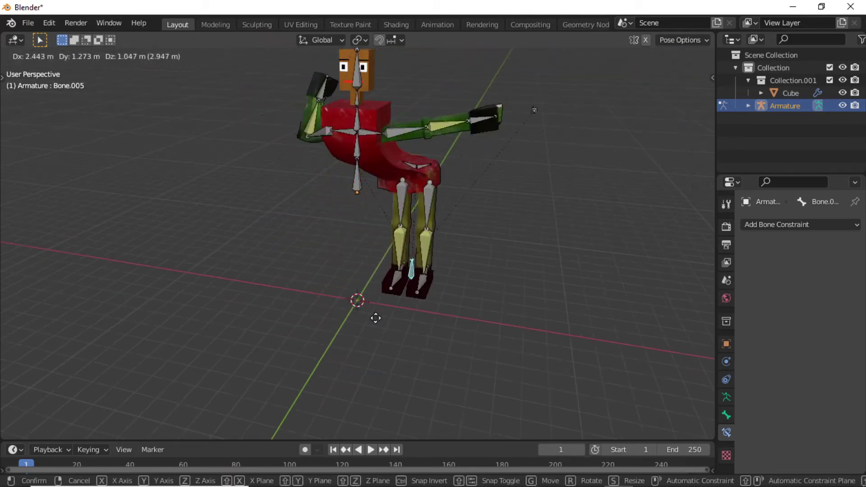
{"action": "right_click", "coordinate": [329, 331]}
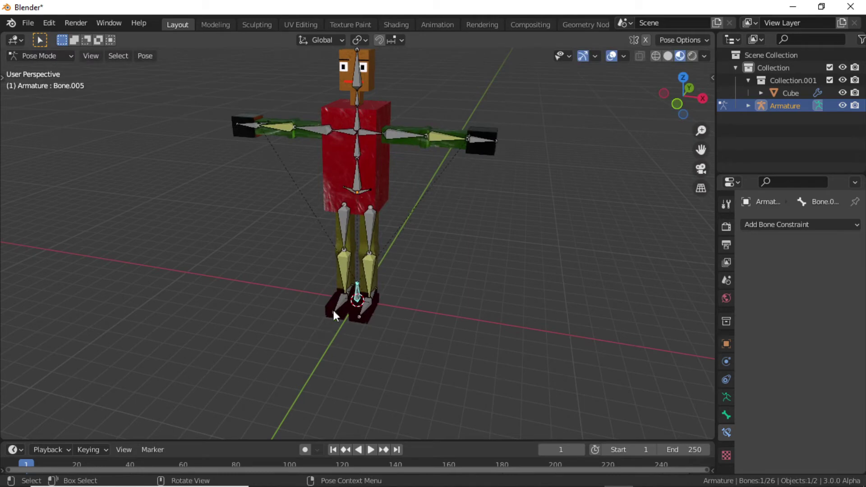
Switch the armature back to Edit Mode and select the chest bone
{"action": "left_click", "coordinate": [37, 52]}
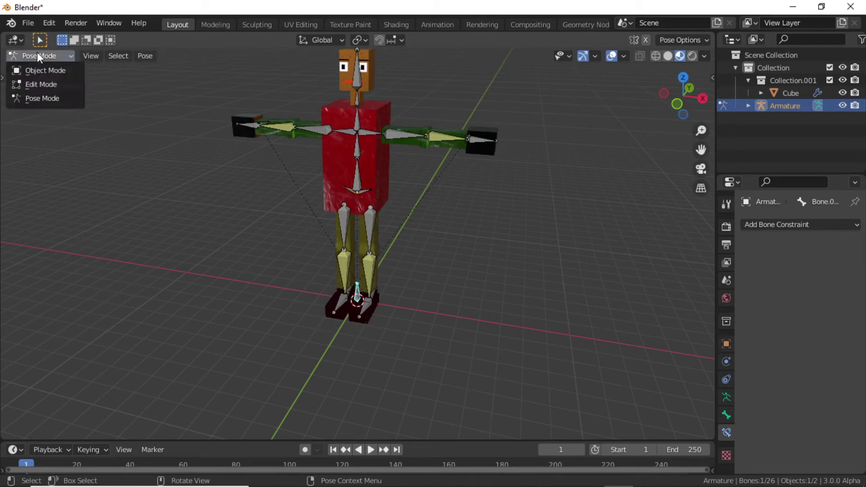
{"action": "left_click", "coordinate": [41, 82]}
{"action": "scroll", "coordinate": [123, 164], "scroll_direction": "up", "scroll_amount": 2}
{"action": "scroll", "coordinate": [124, 163], "scroll_direction": "up", "scroll_amount": 1}
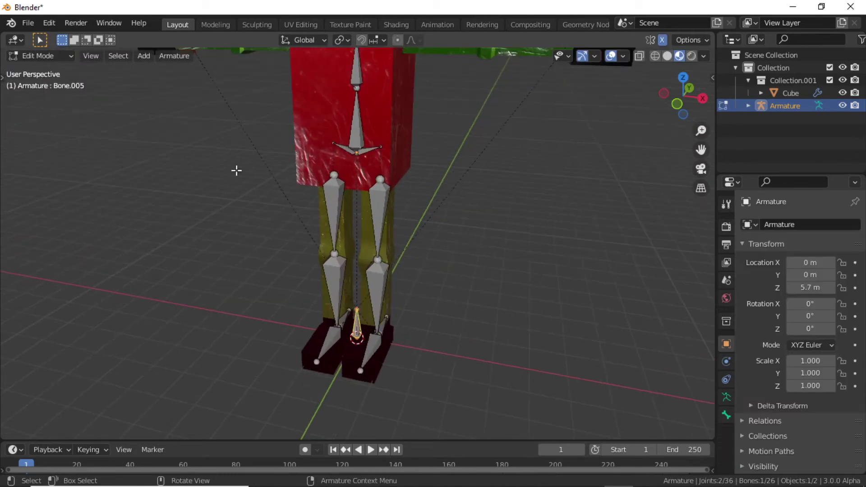
{"action": "left_click", "coordinate": [356, 137]}
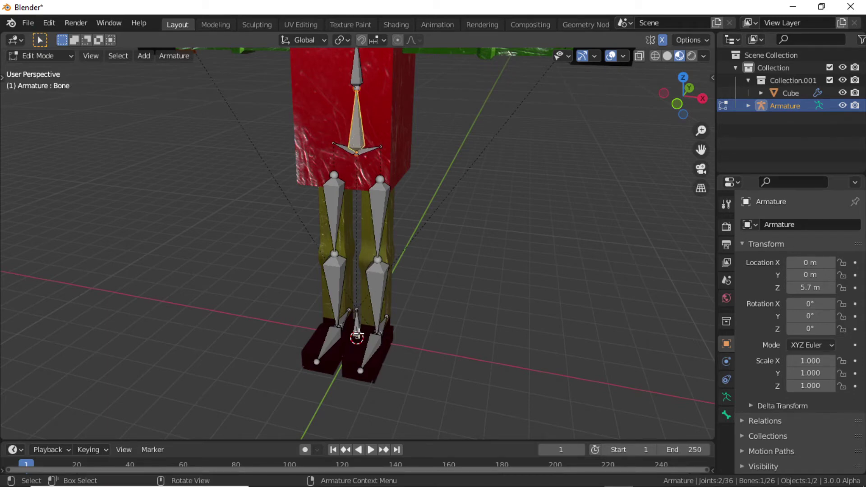
Parent the chest bone to the root bone at the feet with Keep Offset
{"action": "left_click", "coordinate": [356, 322], "text": "shift"}
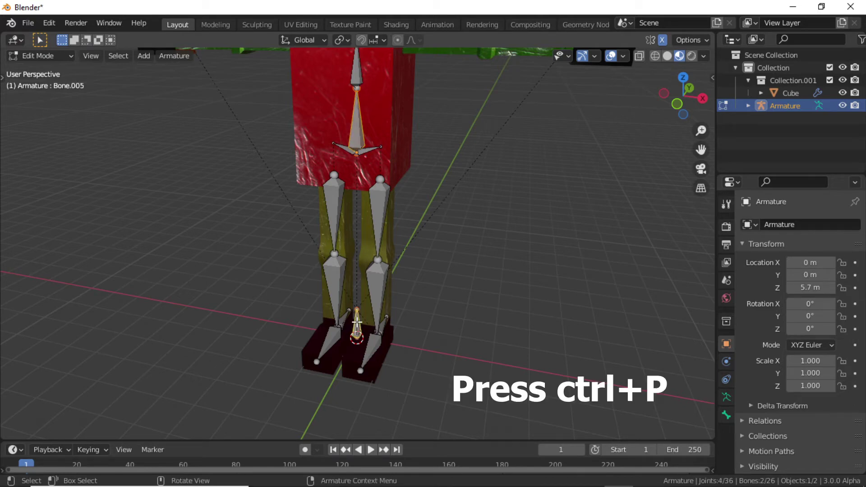
{"action": "key", "text": "ctrl+p"}
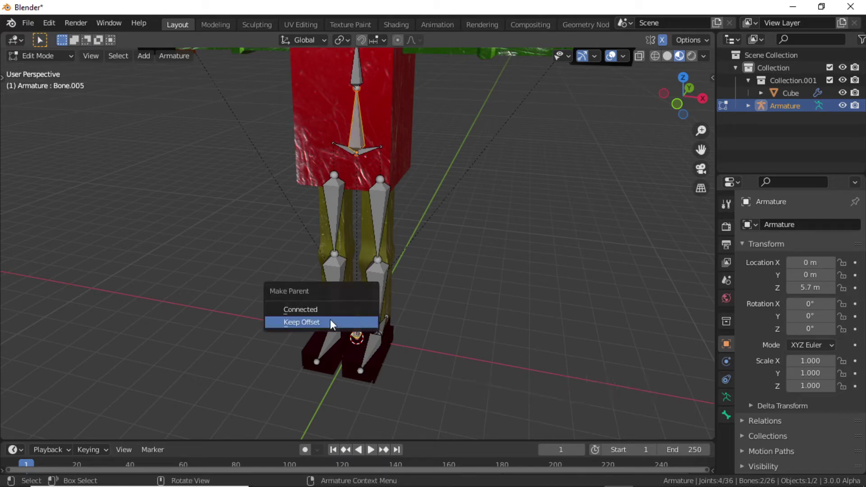
{"action": "left_click", "coordinate": [313, 323]}
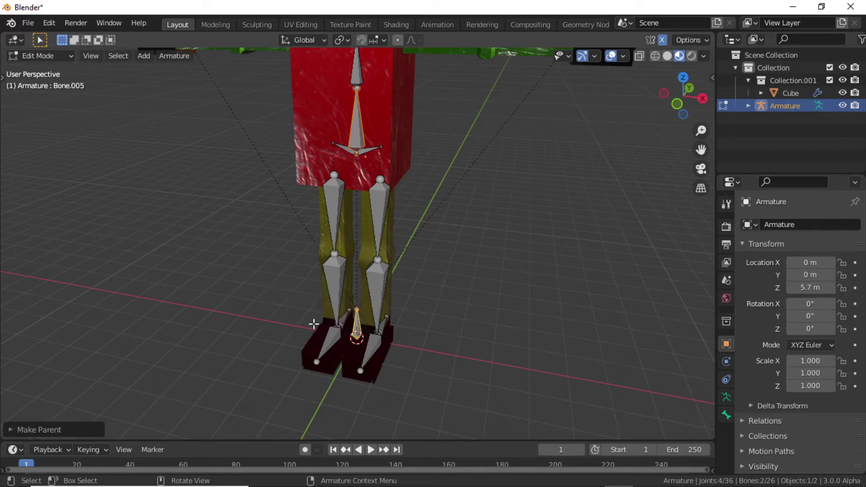
In Pose Mode, move the root bone to check the whole rig follows
{"action": "left_click", "coordinate": [44, 57]}
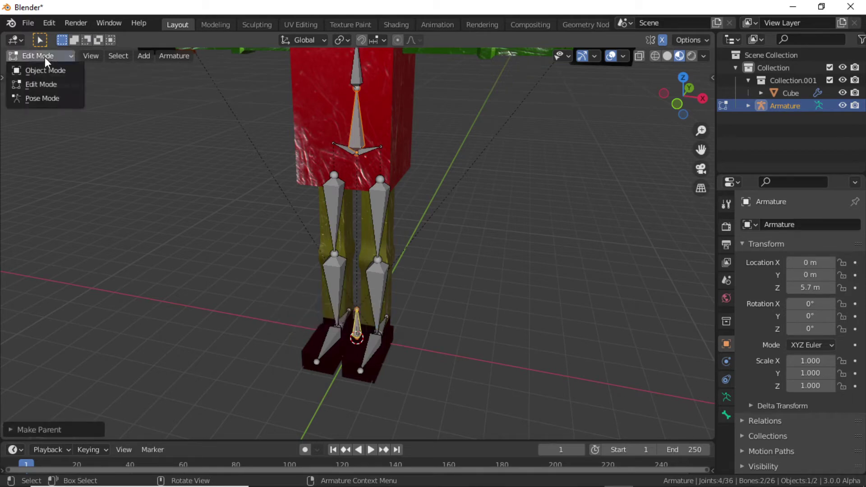
{"action": "left_click", "coordinate": [46, 99]}
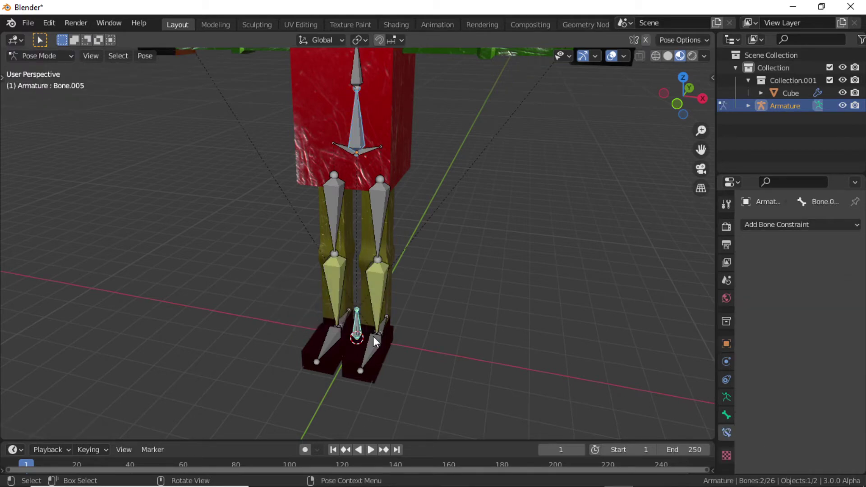
{"action": "key", "text": "g"}
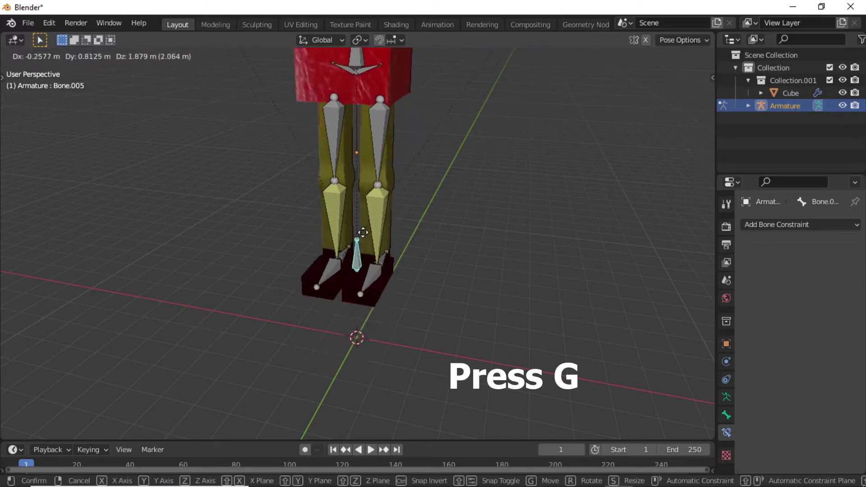
{"action": "left_click", "coordinate": [363, 291]}
{"action": "scroll", "coordinate": [363, 296], "scroll_direction": "down", "scroll_amount": 4}
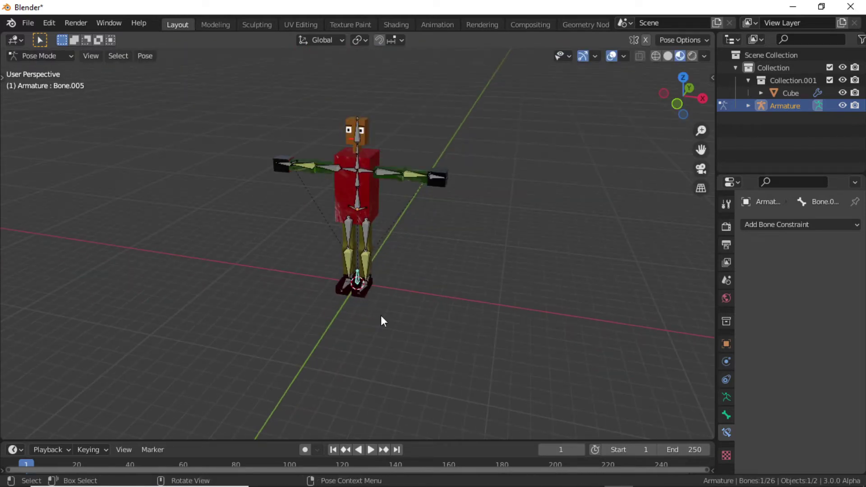
{"action": "key", "text": "g"}
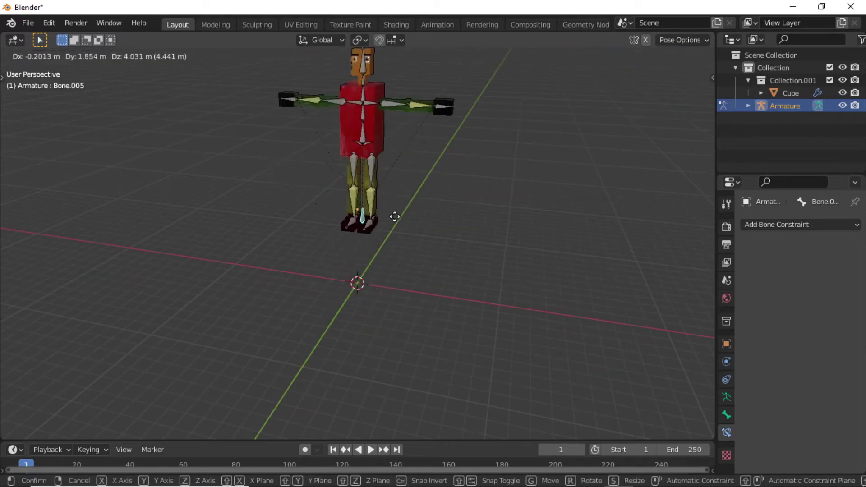
{"action": "left_click", "coordinate": [383, 280]}
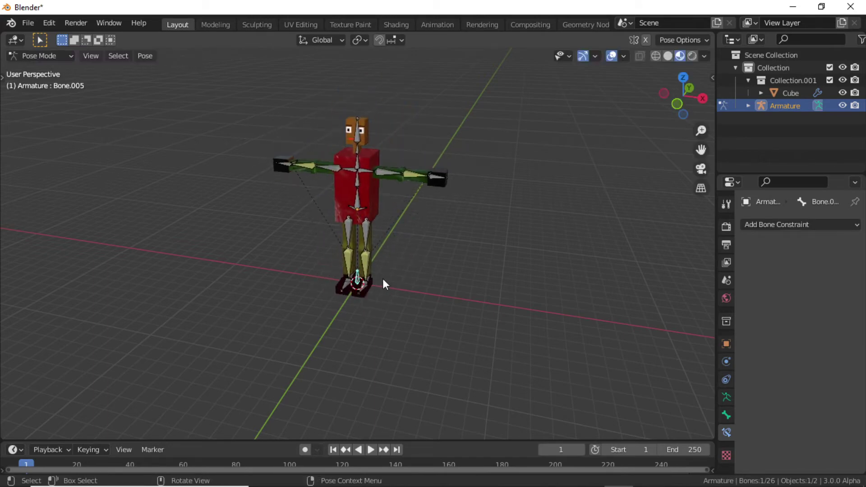
Return to Object Mode, deselect the armature and centre the view on the legs
{"action": "left_click", "coordinate": [46, 53]}
{"action": "left_click", "coordinate": [47, 71]}
{"action": "scroll", "coordinate": [343, 269], "scroll_direction": "up", "scroll_amount": 3}
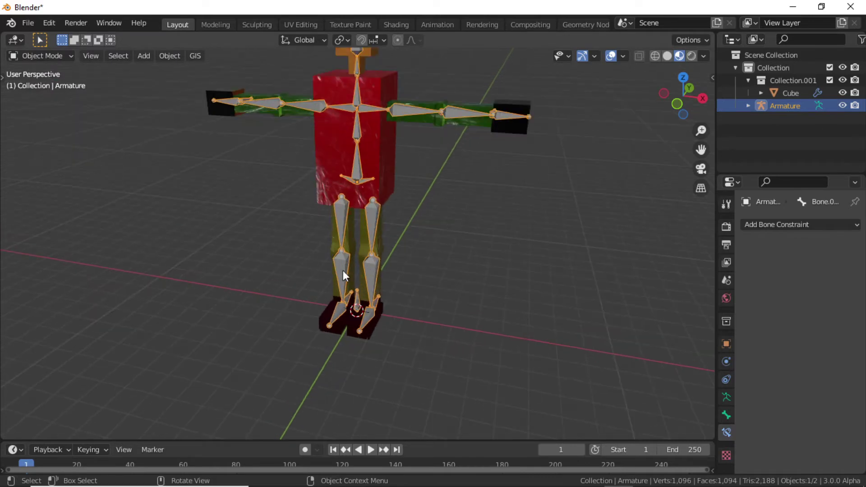
{"action": "left_click", "coordinate": [492, 324]}
{"action": "scroll", "coordinate": [409, 342], "scroll_direction": "up", "scroll_amount": 3}
{"action": "middle_click_drag", "start_coordinate": [409, 342], "coordinate": [422, 317], "text": "shift"}
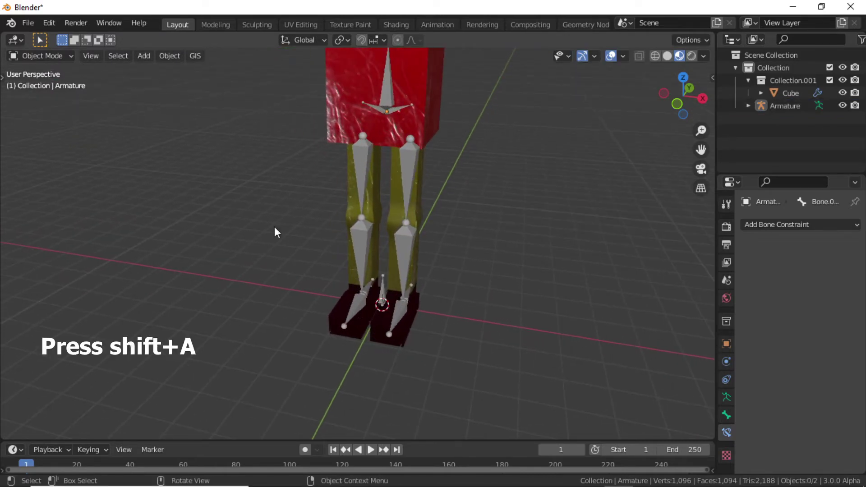
Add a mesh Circle at the character's feet
{"action": "key", "text": "shift+a"}
{"action": "mouse_move", "coordinate": [274, 227]}
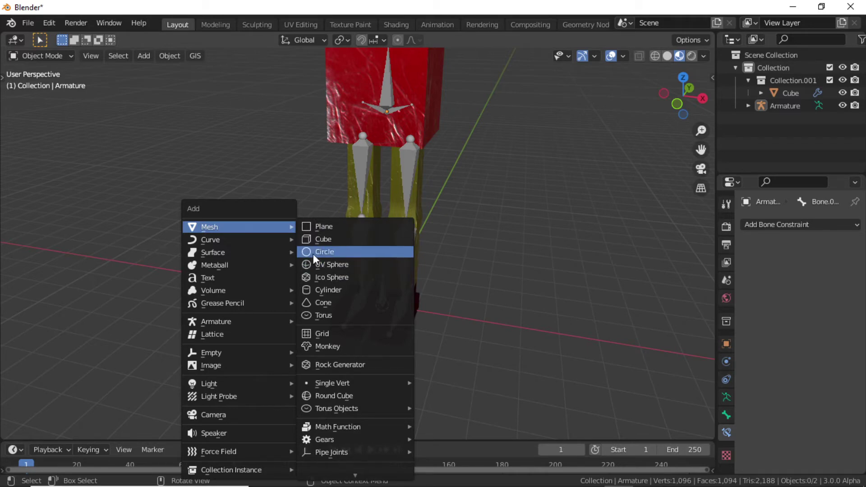
{"action": "left_click", "coordinate": [334, 253]}
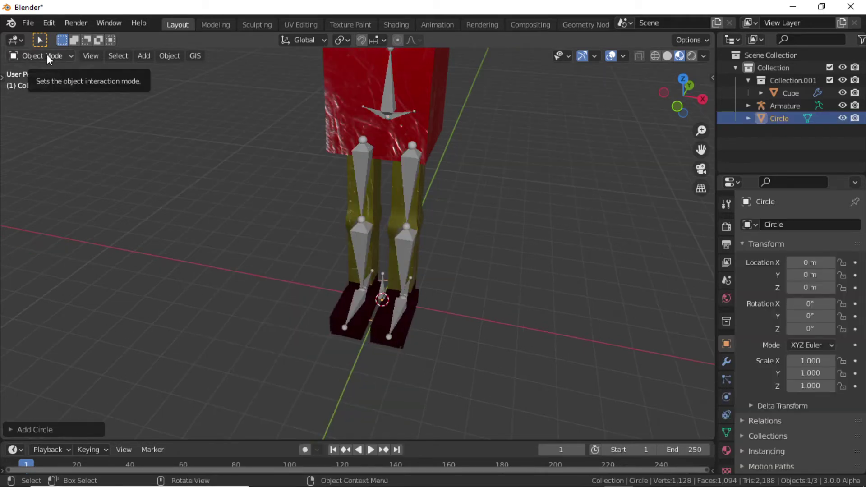
Enter Edit Mode on the Circle and enlarge it around the character
{"action": "left_click", "coordinate": [47, 54]}
{"action": "left_click", "coordinate": [42, 83]}
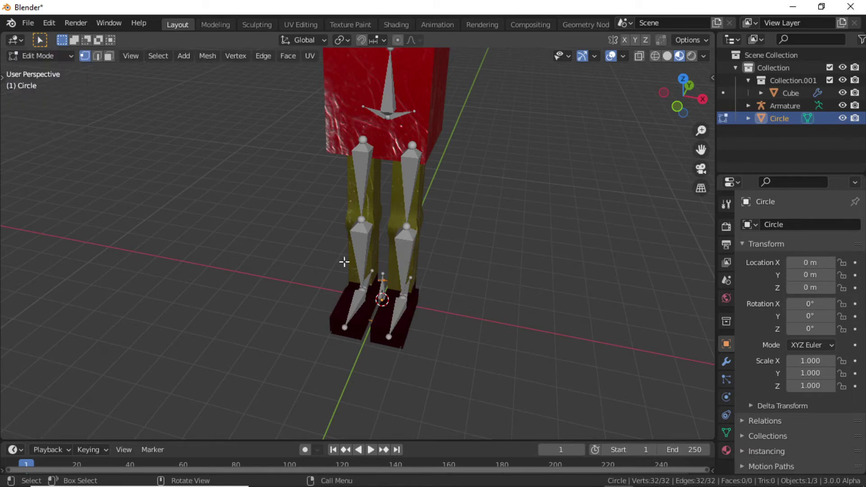
{"action": "key", "text": "s"}
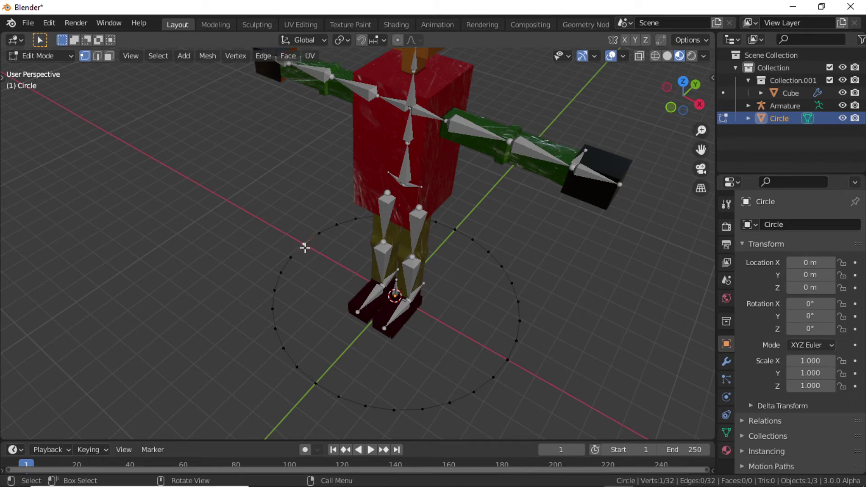
Scale selected Circle vertices by 1.84 with proportional editing into a wavy outline
{"action": "left_click", "coordinate": [316, 385], "text": "shift"}
{"action": "left_click", "coordinate": [508, 359], "text": "shift"}
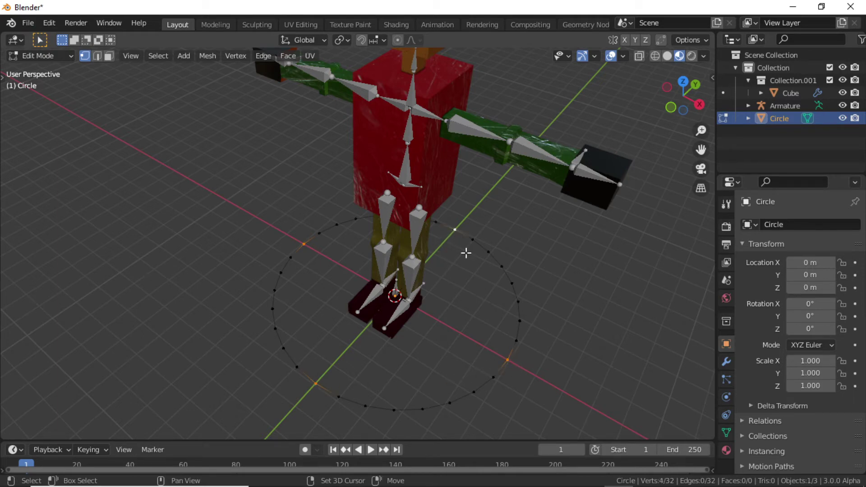
{"action": "left_click", "coordinate": [398, 41]}
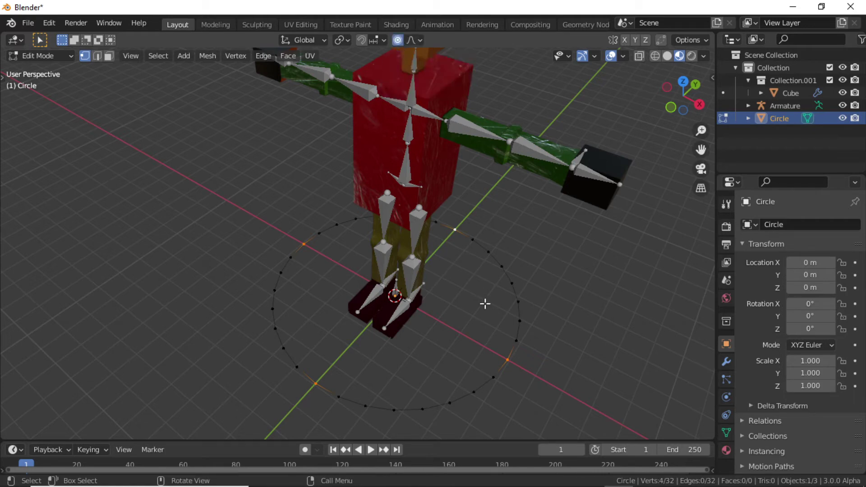
{"action": "key", "text": "s"}
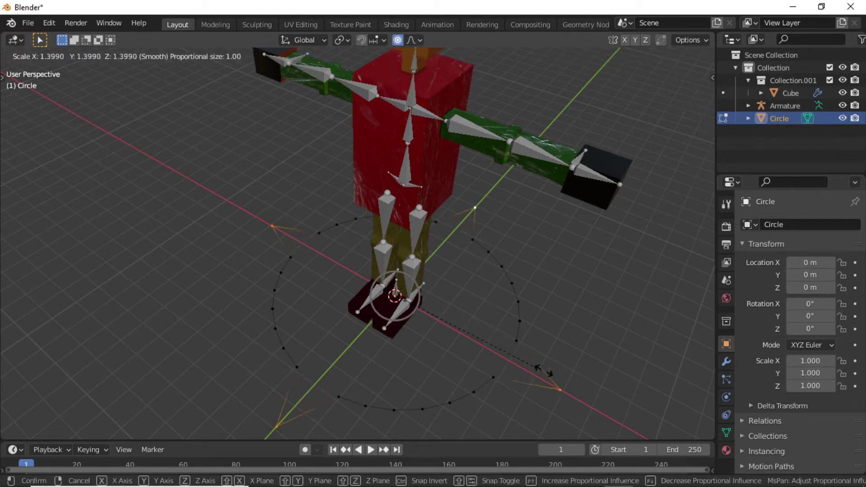
{"action": "scroll", "coordinate": [541, 372], "scroll_direction": "down", "scroll_amount": 8}
{"action": "scroll", "coordinate": [545, 373], "scroll_direction": "down", "scroll_amount": 5}
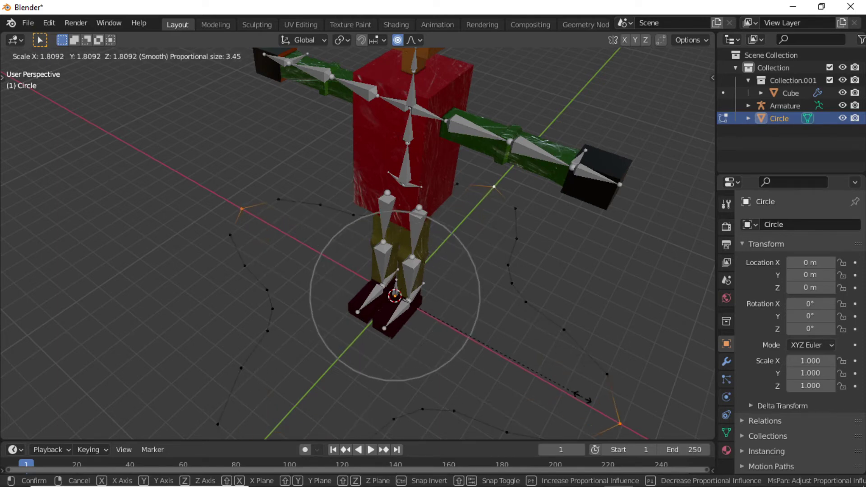
{"action": "scroll", "coordinate": [582, 399], "scroll_direction": "up", "scroll_amount": 2}
{"action": "scroll", "coordinate": [582, 398], "scroll_direction": "down", "scroll_amount": 2}
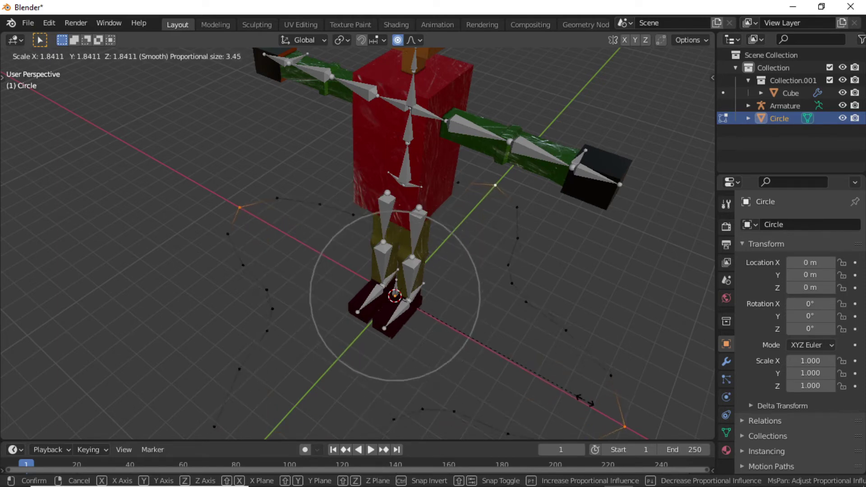
{"action": "left_click", "coordinate": [582, 398]}
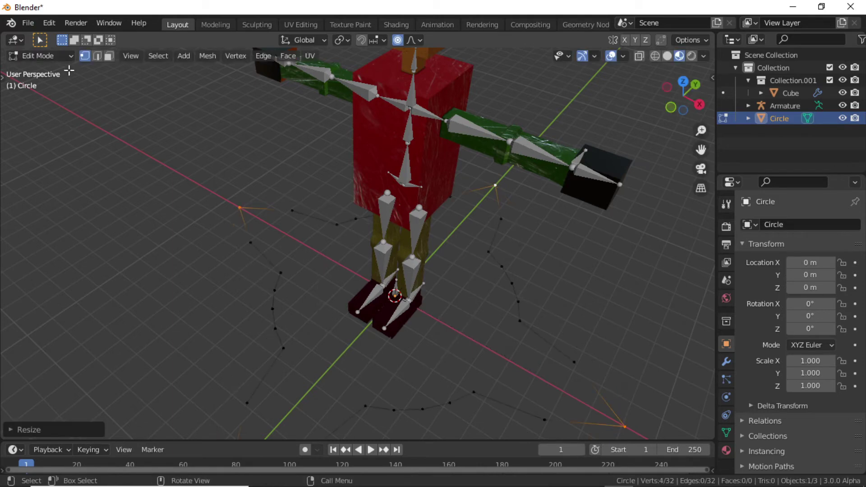
Add a Subdivision Surface modifier to the Circle and apply it in Object Mode
{"action": "left_click", "coordinate": [730, 364]}
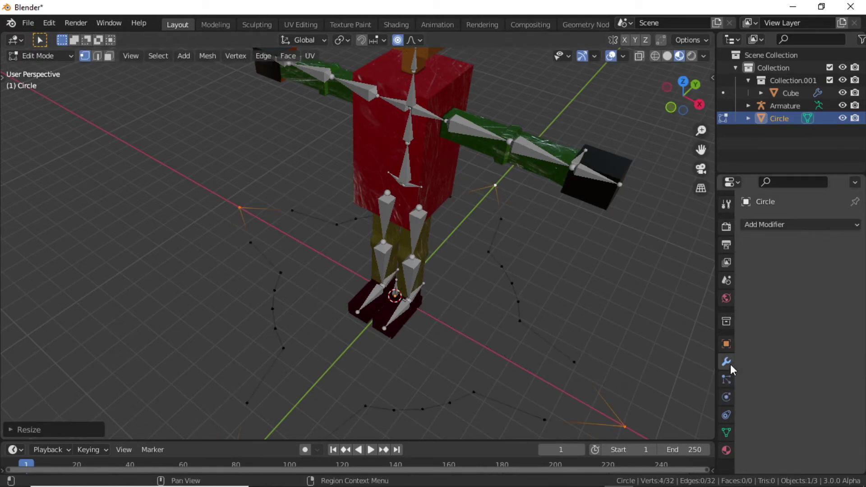
{"action": "left_click", "coordinate": [789, 226]}
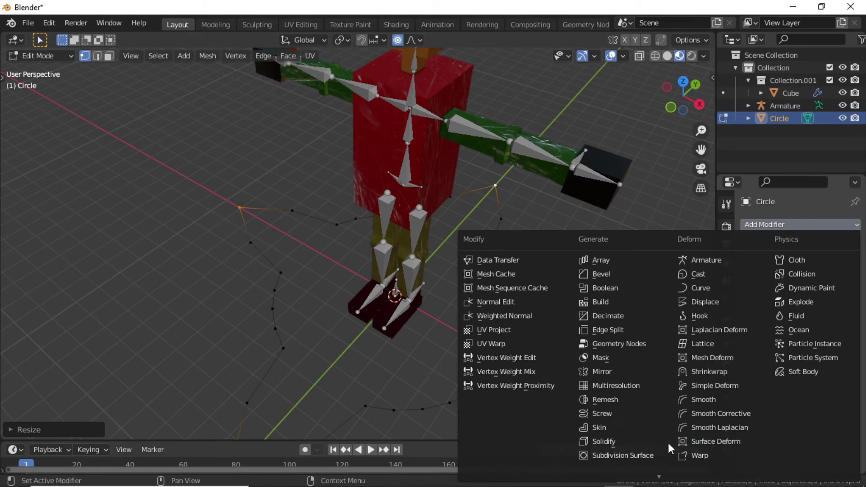
{"action": "left_click", "coordinate": [630, 455]}
{"action": "left_click", "coordinate": [52, 56]}
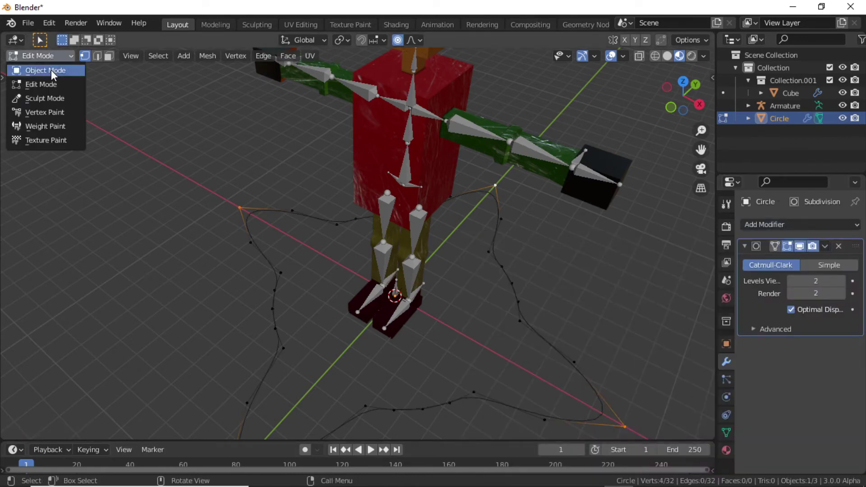
{"action": "left_click", "coordinate": [52, 70]}
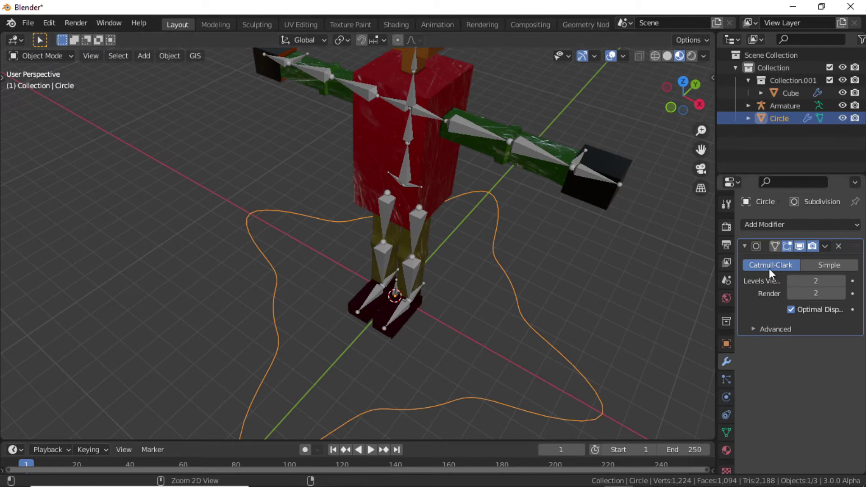
{"action": "key", "text": "ctrl+a"}
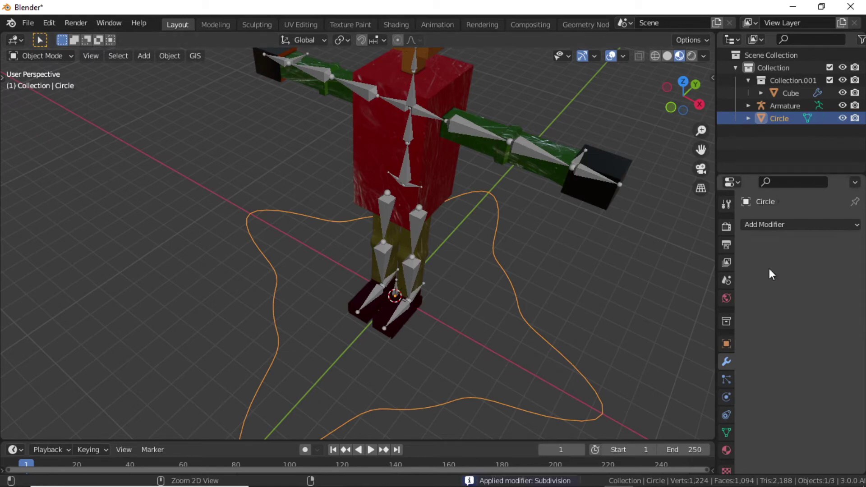
Put the Armature in Pose Mode and select the root bone between the feet
{"action": "left_click", "coordinate": [410, 276]}
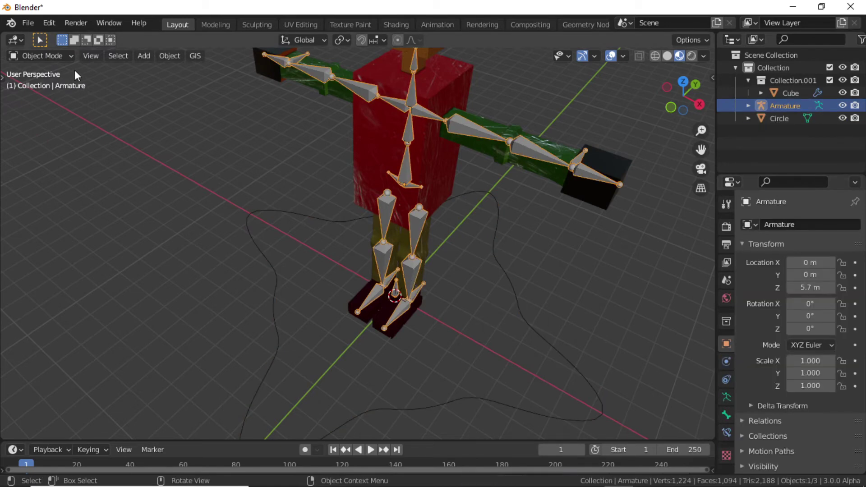
{"action": "left_click", "coordinate": [50, 53]}
{"action": "left_click", "coordinate": [42, 94]}
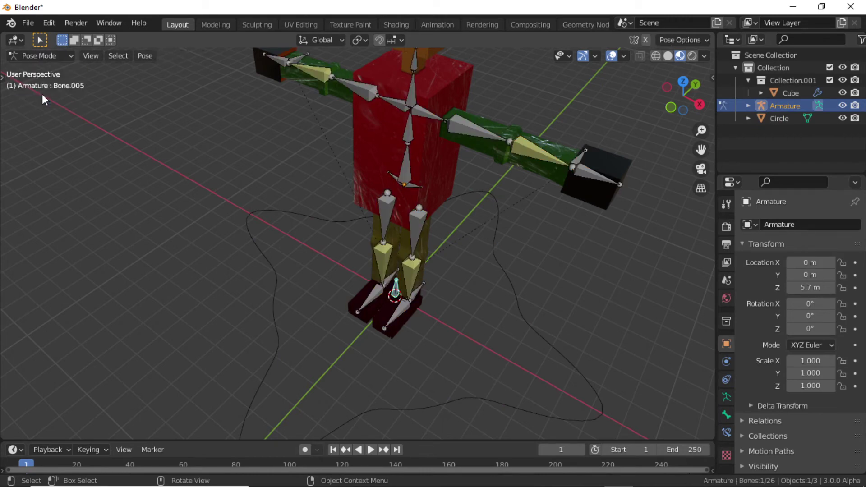
{"action": "middle_click_drag", "start_coordinate": [291, 273], "coordinate": [464, 315]}
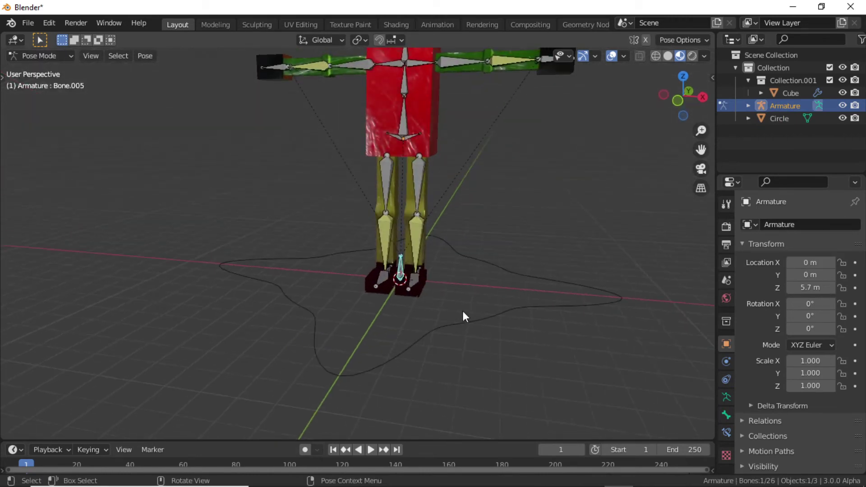
{"action": "left_click", "coordinate": [429, 294]}
{"action": "left_click", "coordinate": [400, 269]}
Set the root bone's Viewport Display custom object to Circle
{"action": "left_click", "coordinate": [726, 416]}
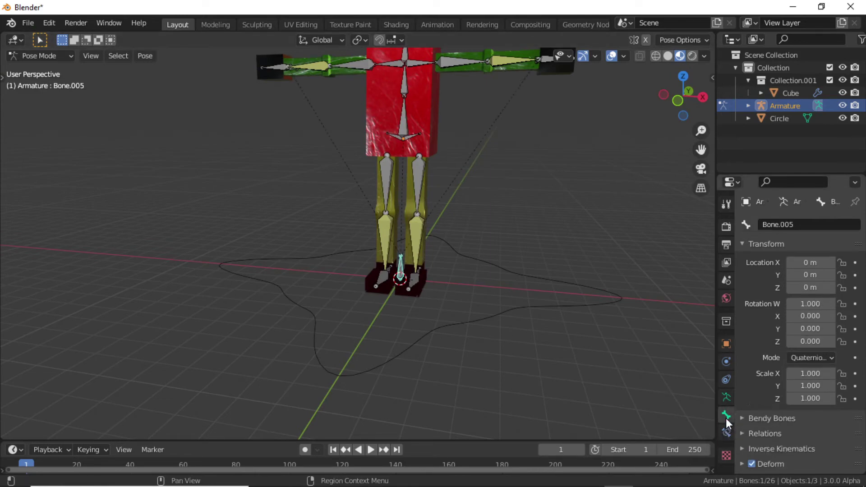
{"action": "scroll", "coordinate": [810, 423], "scroll_direction": "down", "scroll_amount": 4}
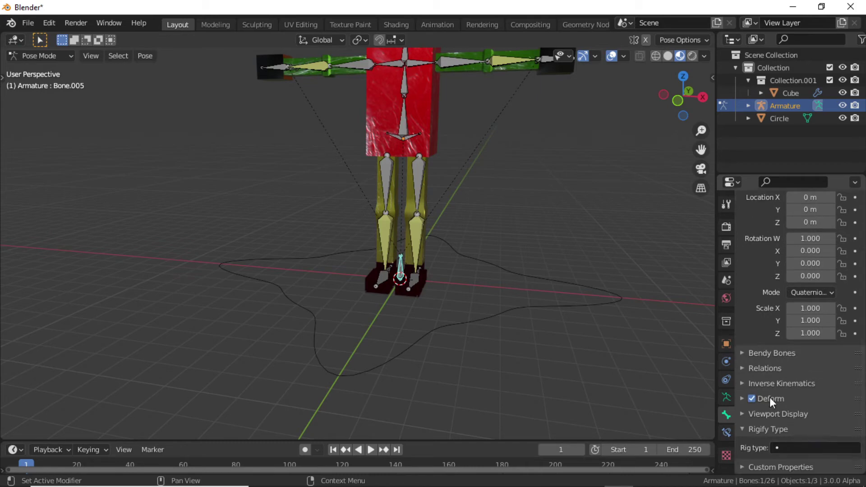
{"action": "left_click", "coordinate": [753, 413]}
{"action": "scroll", "coordinate": [754, 415], "scroll_direction": "down", "scroll_amount": 3}
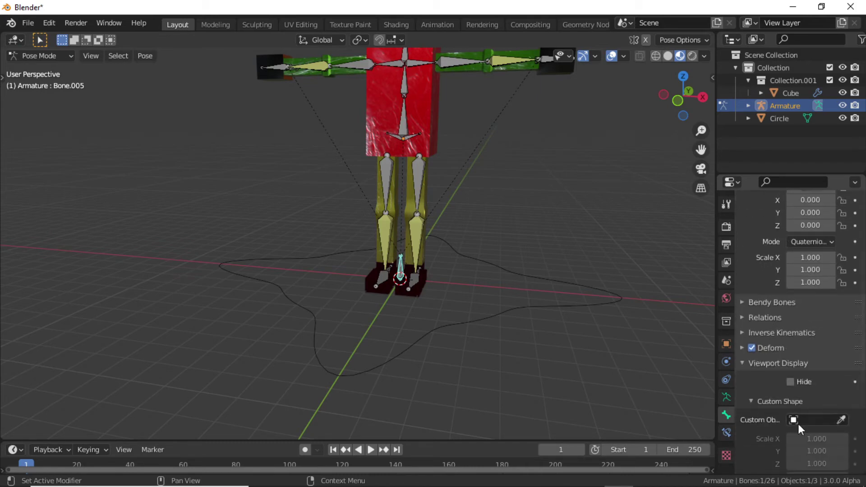
{"action": "left_click", "coordinate": [808, 421]}
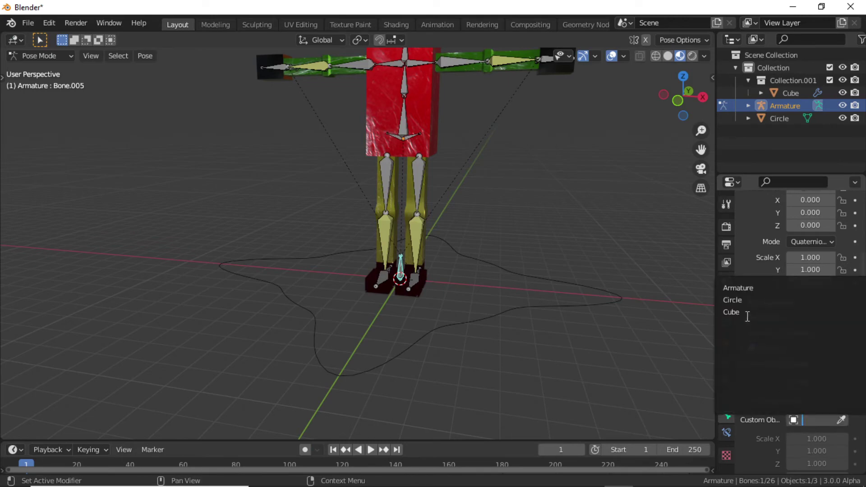
{"action": "left_click", "coordinate": [744, 301]}
Rotate the custom shape 90° on X, hide the Circle, and reposition the root bone
{"action": "middle_click_drag", "start_coordinate": [483, 252], "coordinate": [455, 251]}
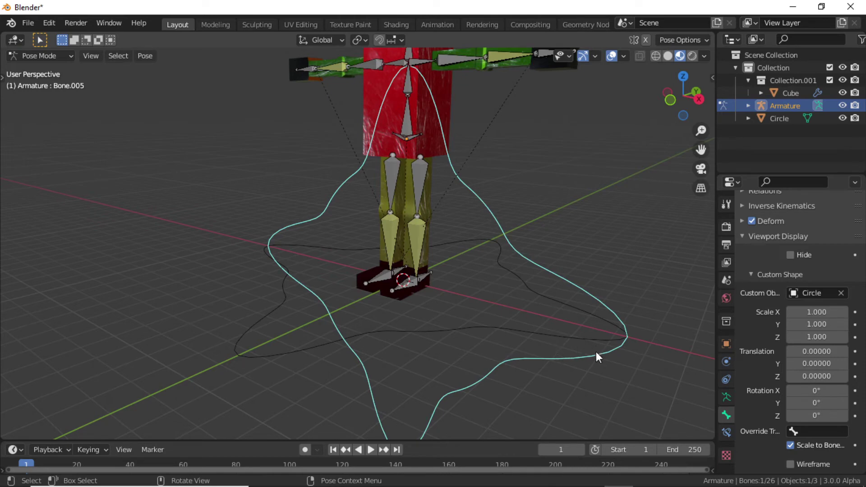
{"action": "left_click", "coordinate": [826, 391]}
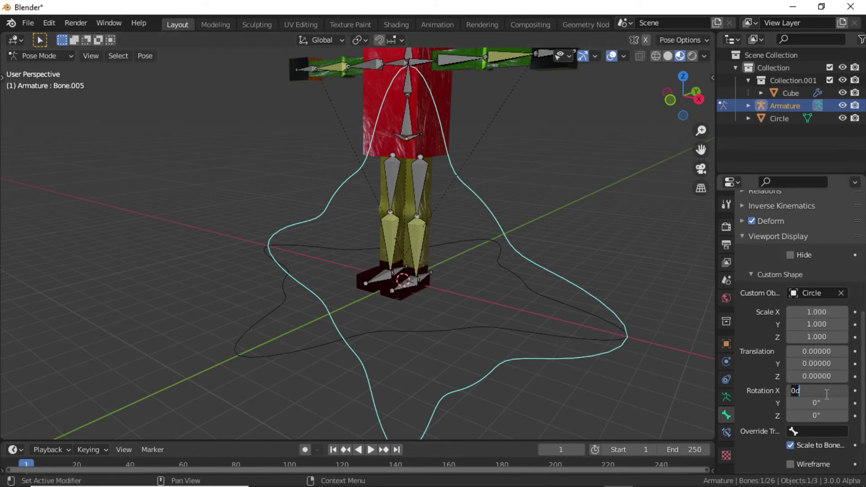
{"action": "type", "text": "90"}
{"action": "key", "text": "Return"}
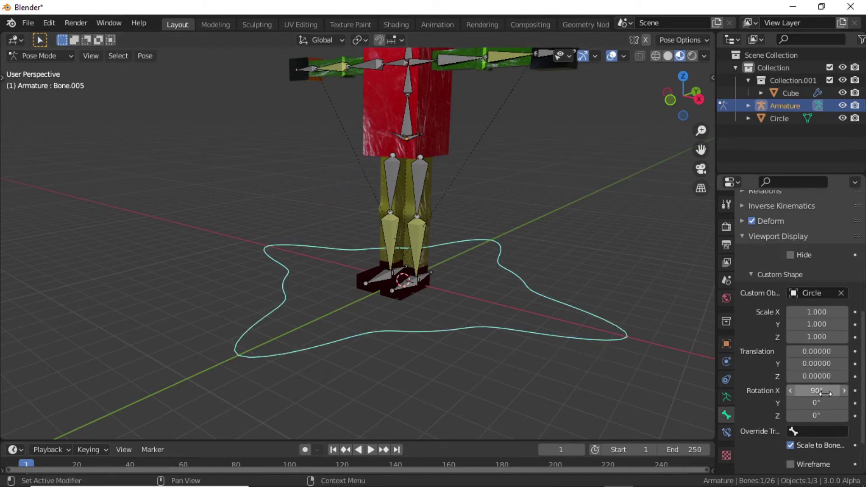
{"action": "left_click", "coordinate": [844, 118]}
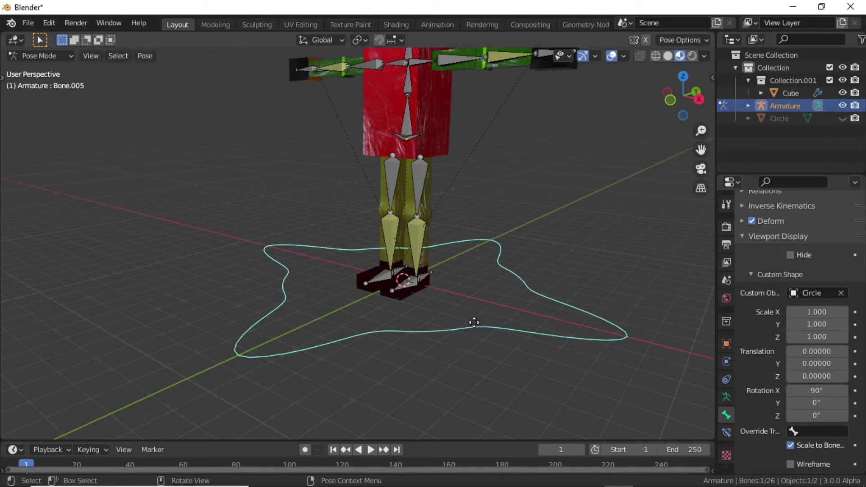
{"action": "key", "text": "g"}
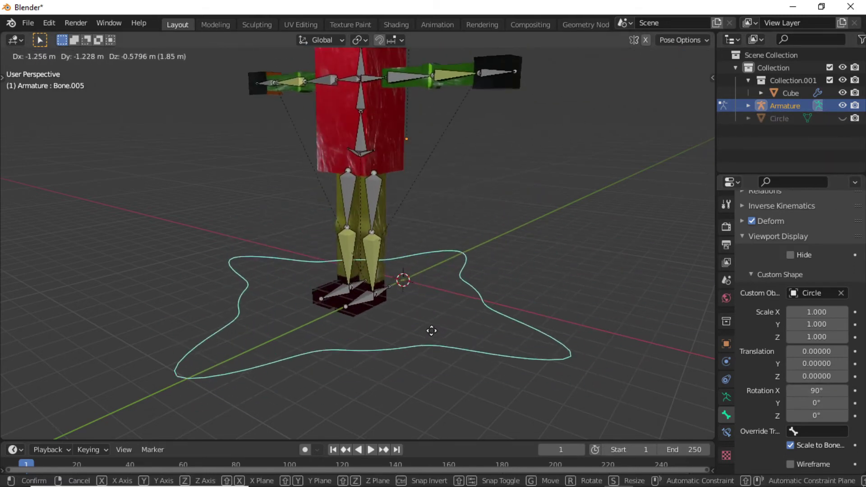
{"action": "left_click", "coordinate": [412, 342]}
{"action": "key", "text": "ctrl+Tab"}
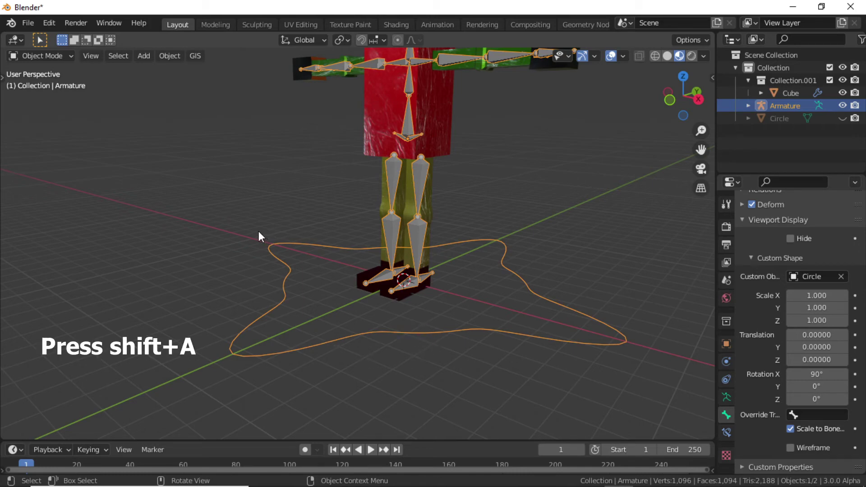
Add a new Bezier curve object to the scene
{"action": "key", "text": "shift+a"}
{"action": "mouse_move", "coordinate": [189, 240]}
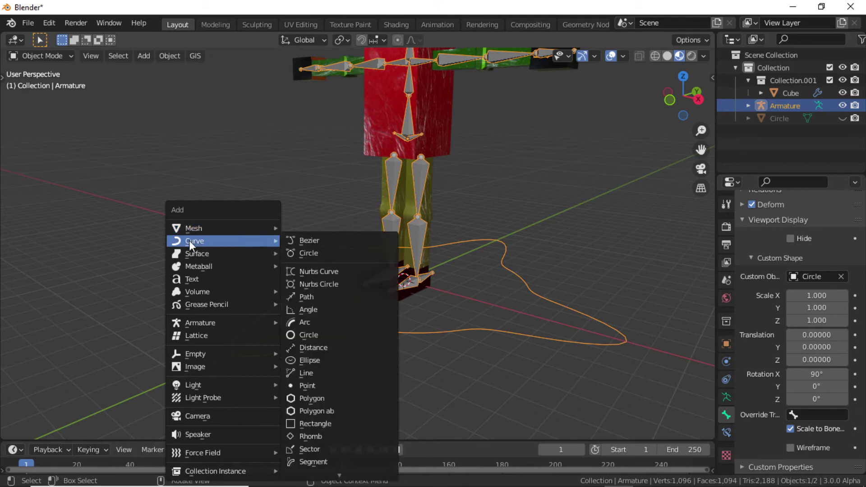
{"action": "left_click", "coordinate": [323, 243]}
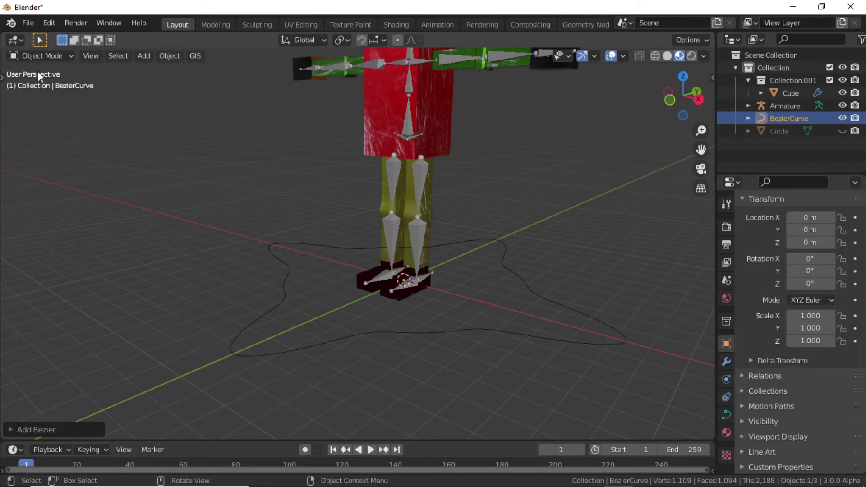
In Edit Mode, delete all of the curve's vertices to leave it empty
{"action": "left_click", "coordinate": [45, 55]}
{"action": "left_click", "coordinate": [48, 82]}
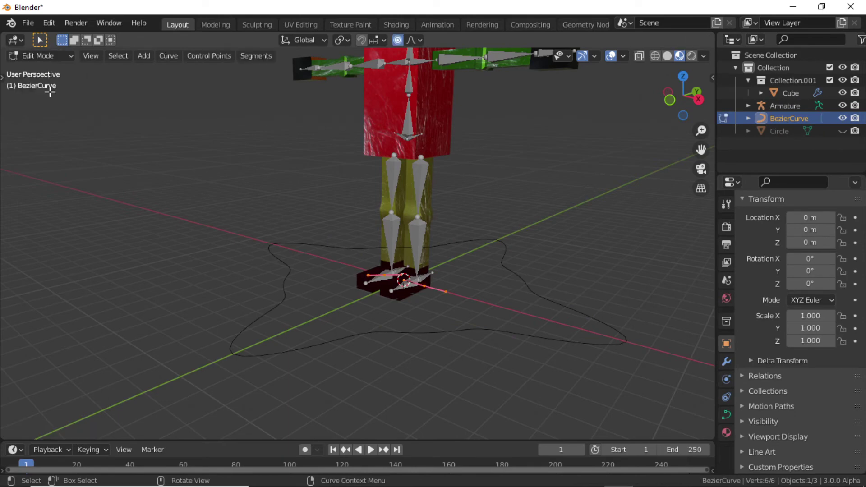
{"action": "key", "text": "x"}
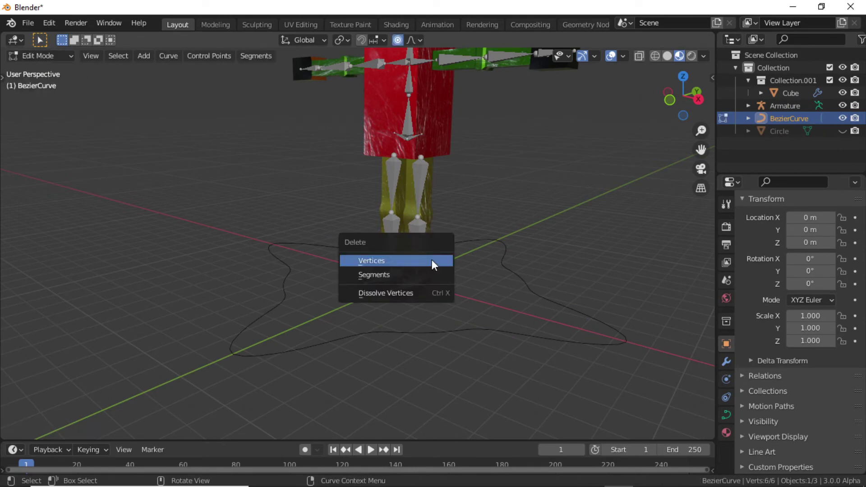
{"action": "left_click", "coordinate": [393, 260]}
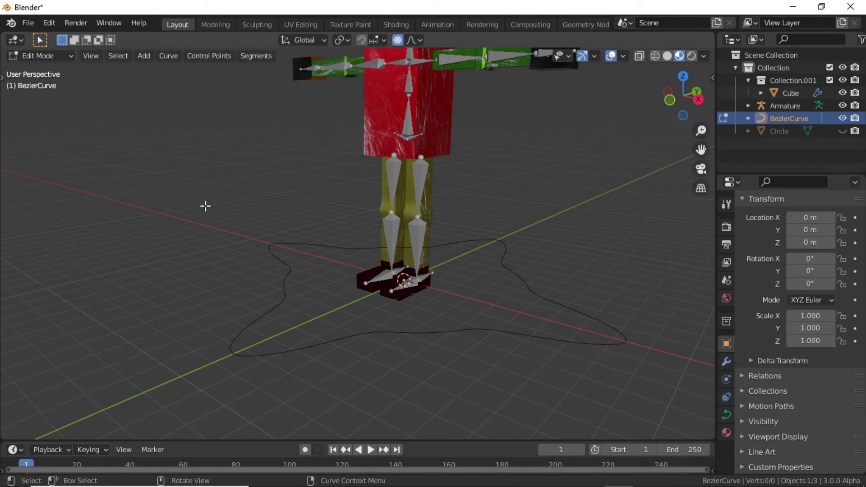
{"action": "key", "text": "t"}
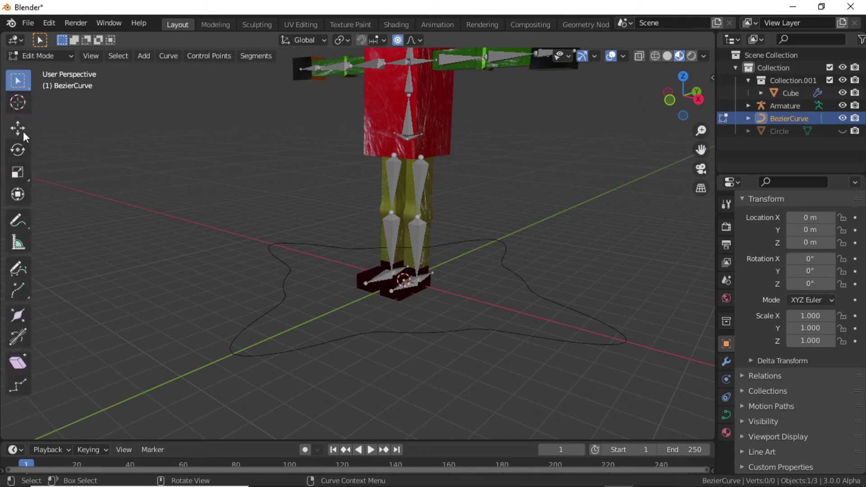
Choose the Draw tool and set its curve Tolerance to 50 px
{"action": "left_click", "coordinate": [19, 270]}
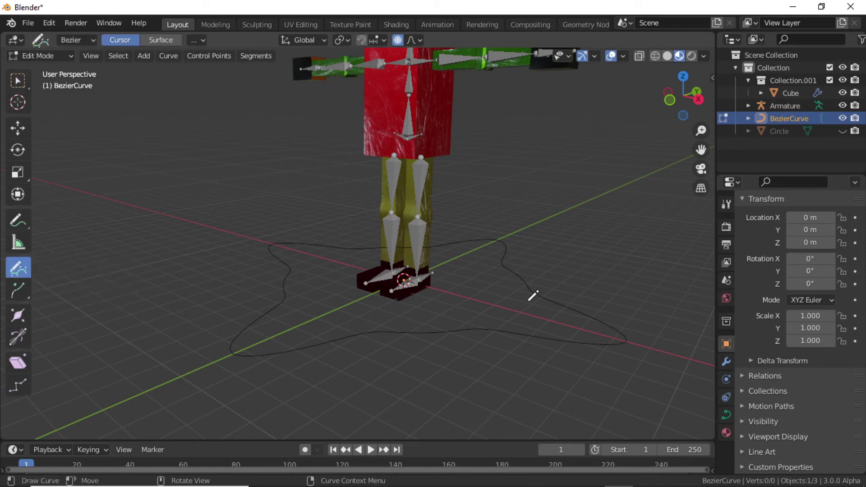
{"action": "left_click", "coordinate": [730, 207]}
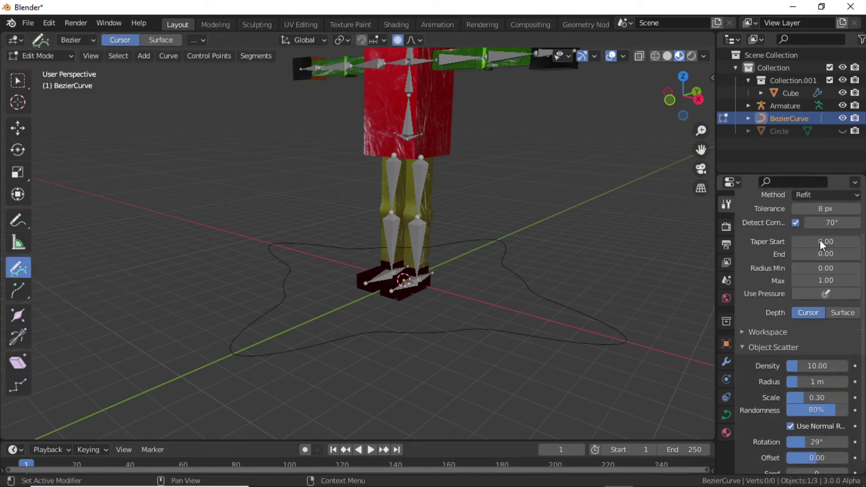
{"action": "scroll", "coordinate": [840, 235], "scroll_direction": "up", "scroll_amount": 2}
{"action": "left_click", "coordinate": [836, 235]}
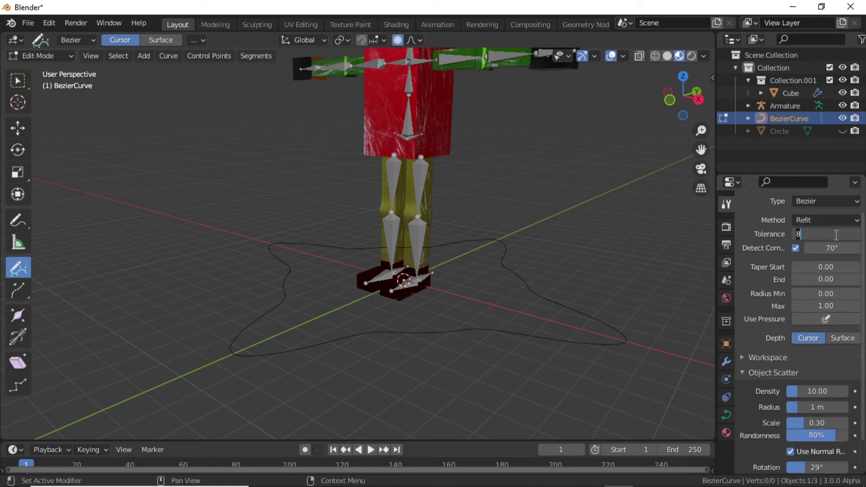
{"action": "type", "text": "50"}
{"action": "key", "text": "Return"}
In top view with Proportional Editing off, draw a path from the character toward the lower left
{"action": "key", "text": "KP_7"}
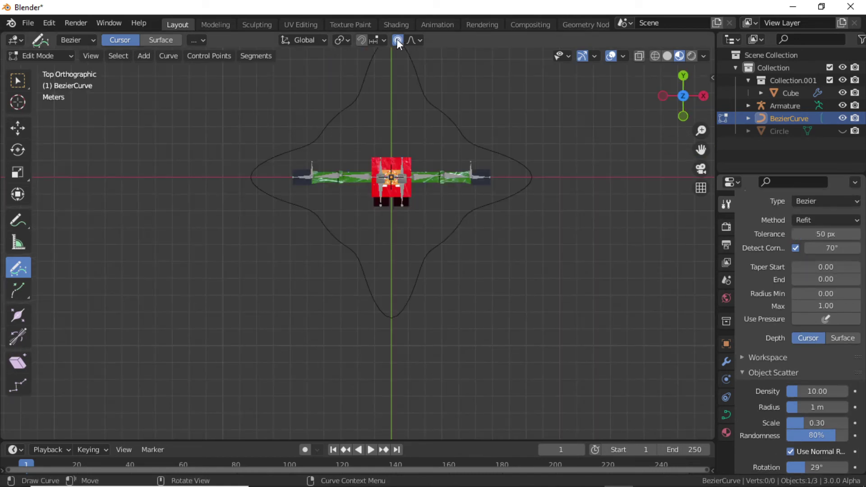
{"action": "left_click", "coordinate": [397, 41]}
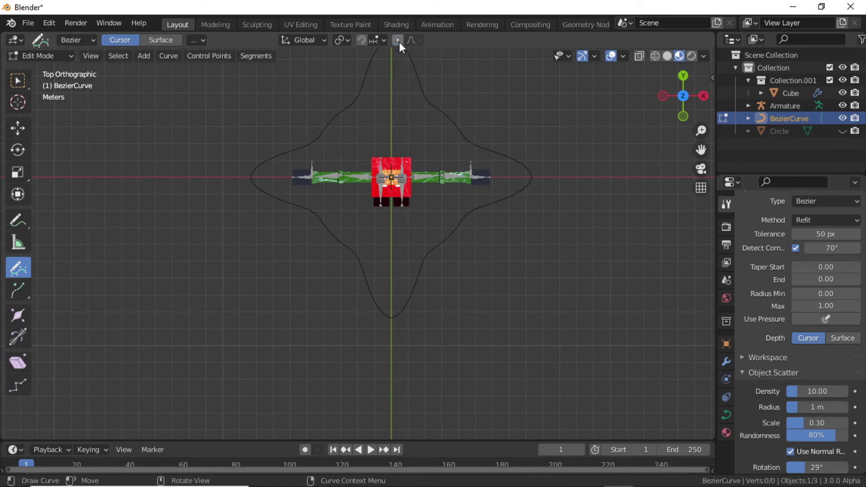
{"action": "mouse_move", "coordinate": [391, 177]}
{"action": "left_mouse_down"}
{"action": "mouse_move", "coordinate": [375, 239]}
{"action": "mouse_move", "coordinate": [369, 337]}
{"action": "mouse_move", "coordinate": [344, 378]}
{"action": "mouse_move", "coordinate": [272, 405]}
{"action": "mouse_move", "coordinate": [190, 407]}
{"action": "mouse_move", "coordinate": [73, 450]}
{"action": "left_mouse_up"}
{"action": "mouse_move", "coordinate": [268, 363]}
{"action": "middle_mouse_down"}
{"action": "mouse_move", "coordinate": [290, 311]}
{"action": "mouse_move", "coordinate": [270, 289]}
{"action": "middle_mouse_up"}
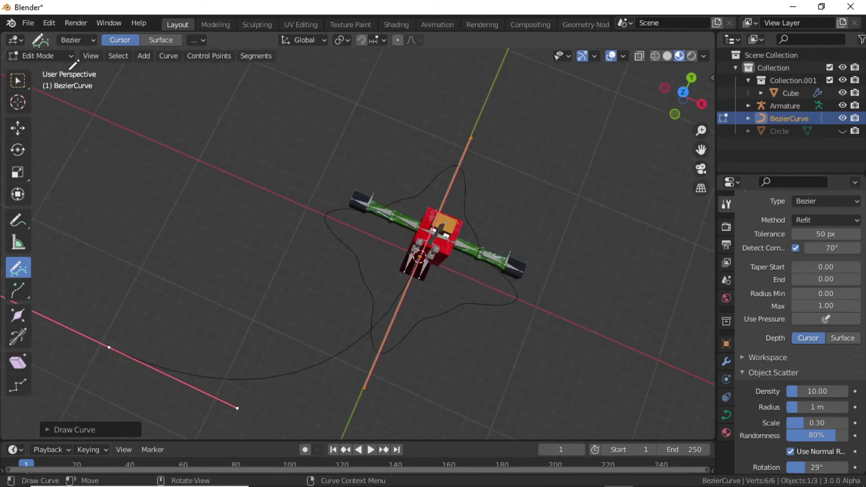
{"action": "left_click", "coordinate": [44, 59]}
Back in Object Mode, put the Armature in Pose Mode and select the star-shaped root bone
{"action": "left_click", "coordinate": [48, 75]}
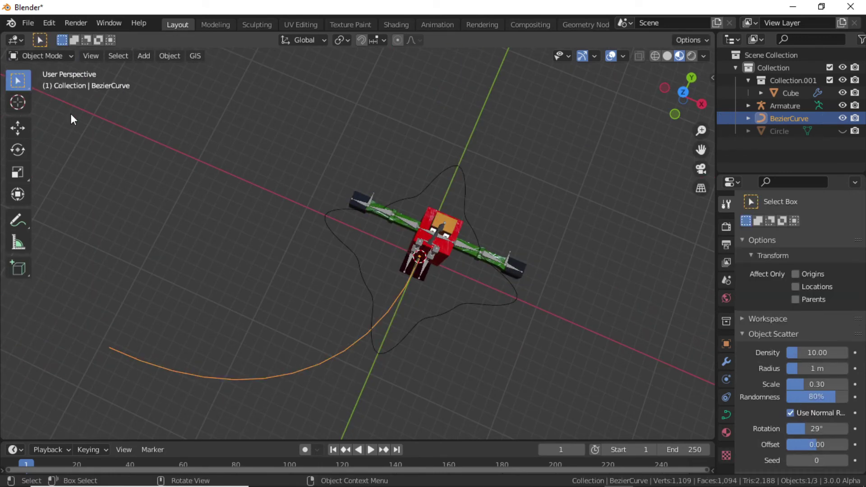
{"action": "middle_click_drag", "start_coordinate": [70, 114], "coordinate": [401, 207]}
{"action": "left_click", "coordinate": [331, 310]}
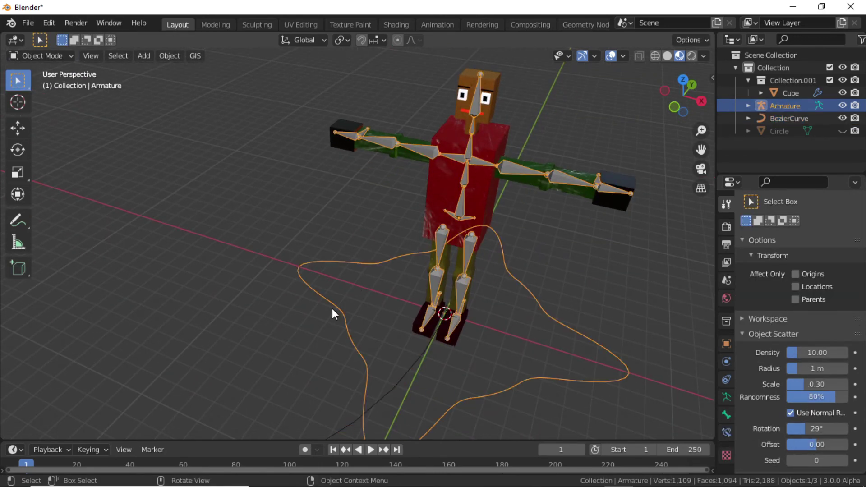
{"action": "left_click", "coordinate": [47, 58]}
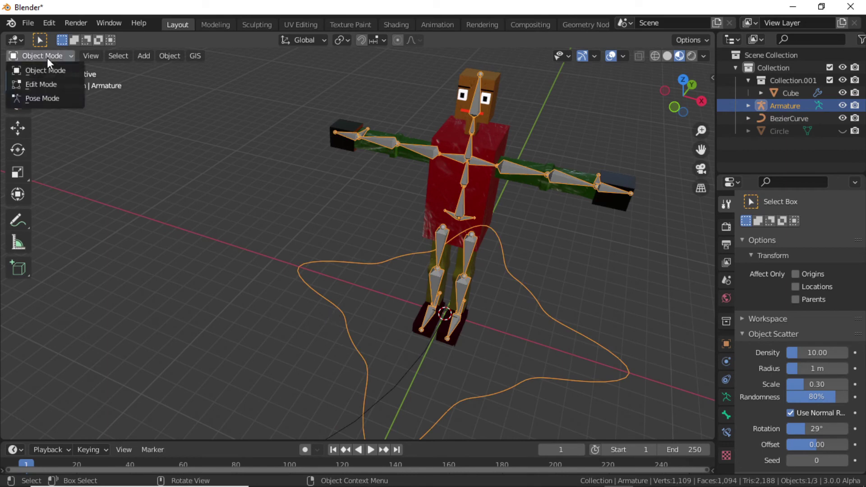
{"action": "left_click", "coordinate": [47, 96]}
{"action": "middle_click_drag", "start_coordinate": [164, 168], "coordinate": [476, 332]}
{"action": "left_click", "coordinate": [510, 372]}
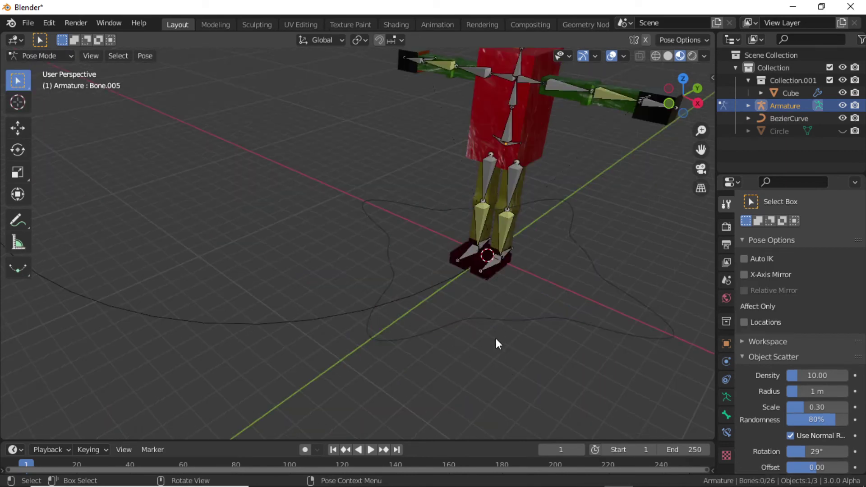
{"action": "left_click", "coordinate": [452, 327]}
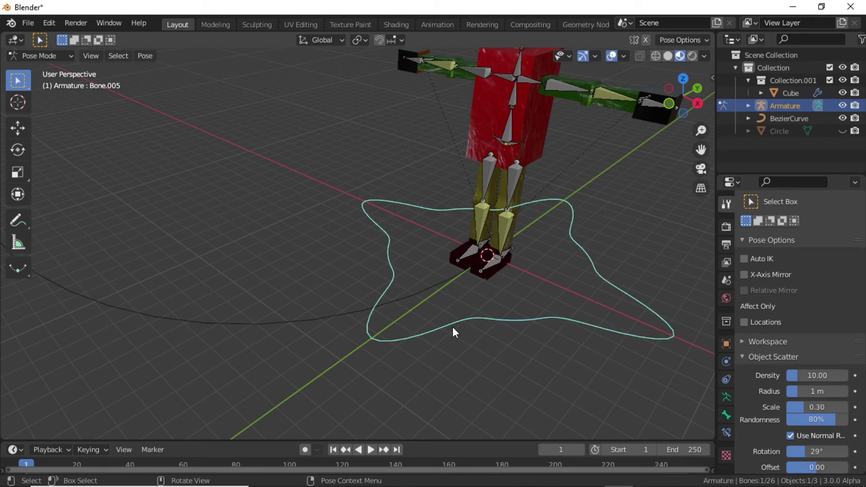
Add a Follow Path bone constraint to the root bone targeting BezierCurve
{"action": "left_click", "coordinate": [724, 433]}
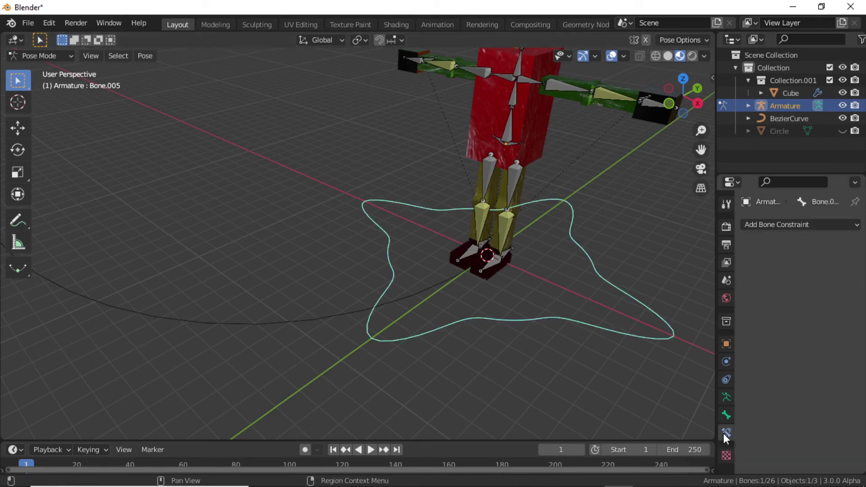
{"action": "left_click", "coordinate": [797, 225]}
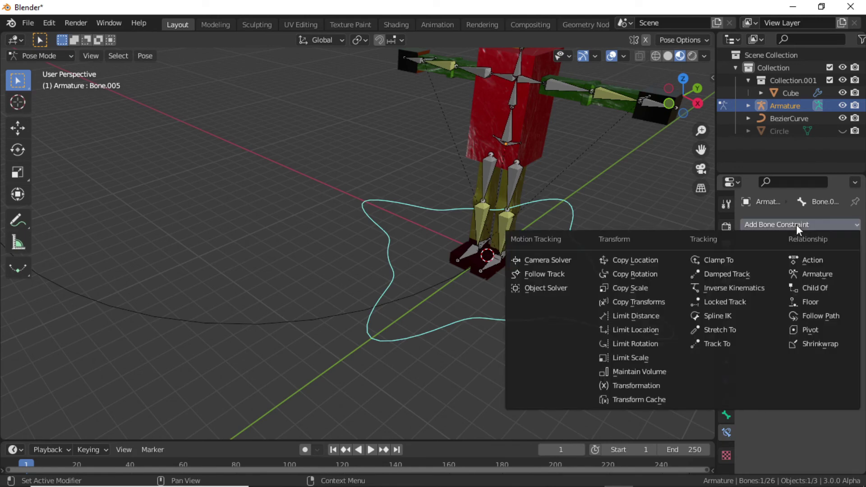
{"action": "left_click", "coordinate": [827, 317]}
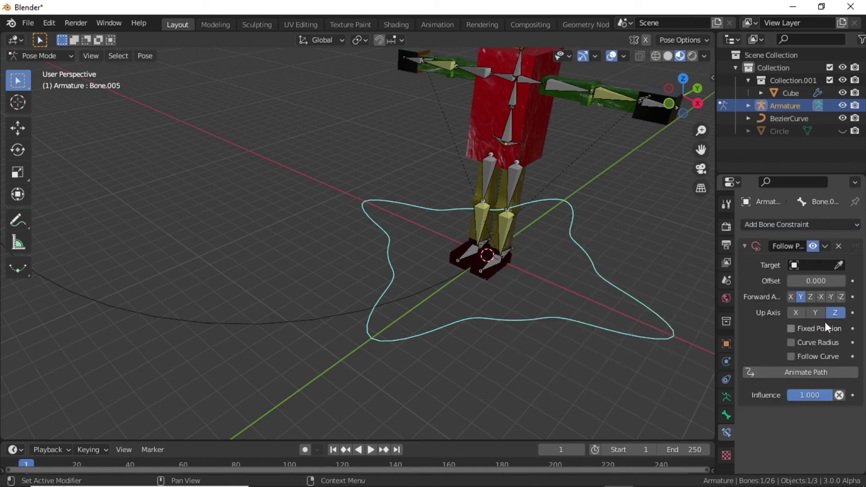
{"action": "left_click", "coordinate": [814, 266]}
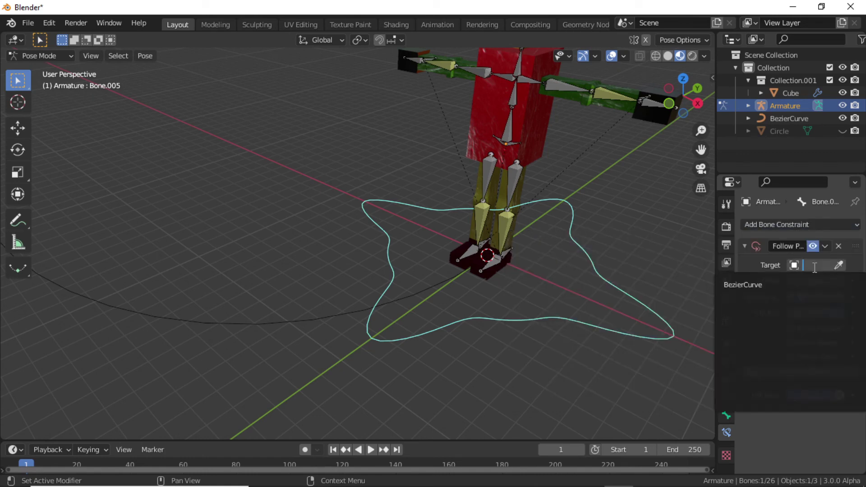
{"action": "left_click", "coordinate": [750, 287]}
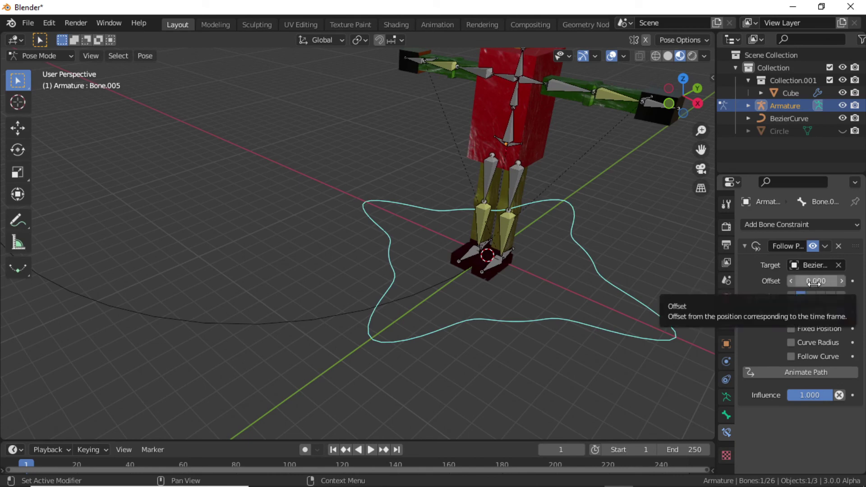
Enable Follow Curve and test the offset slider, resetting it to 0
{"action": "left_click_drag", "start_coordinate": [812, 283], "coordinate": [748, 283]}
{"action": "key", "text": "Escape"}
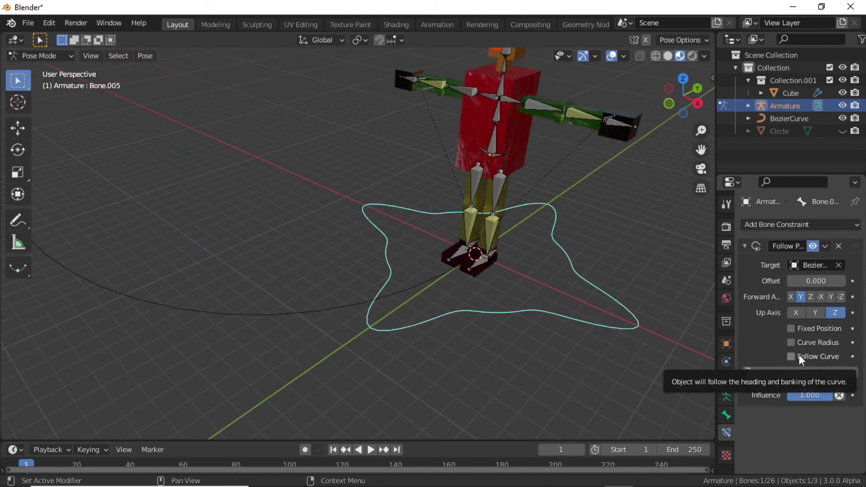
{"action": "left_click", "coordinate": [791, 356]}
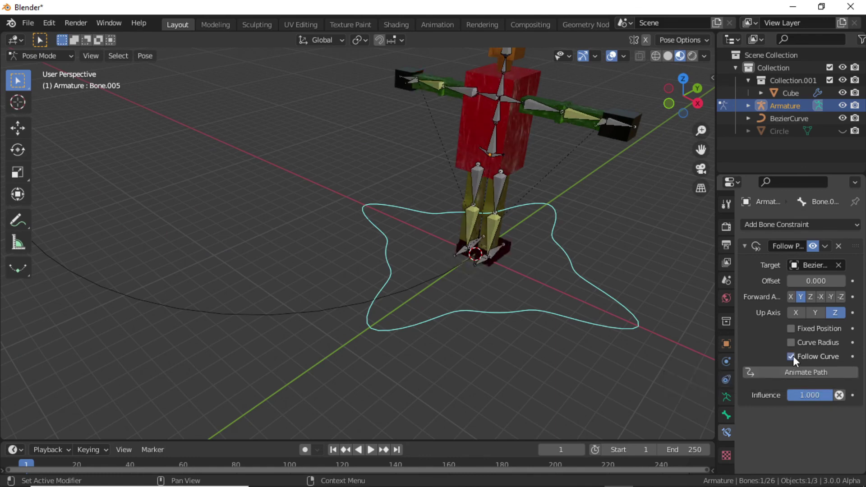
{"action": "left_click_drag", "start_coordinate": [816, 280], "coordinate": [762, 281]}
{"action": "key", "text": "Escape"}
{"action": "middle_click_drag", "start_coordinate": [478, 316], "coordinate": [434, 309]}
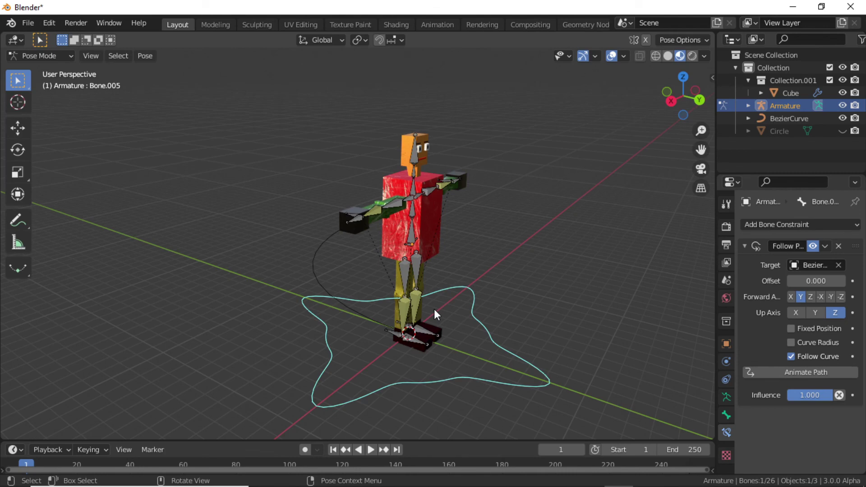
Return to Object Mode and put the BezierCurve path into Edit Mode
{"action": "left_click", "coordinate": [40, 56]}
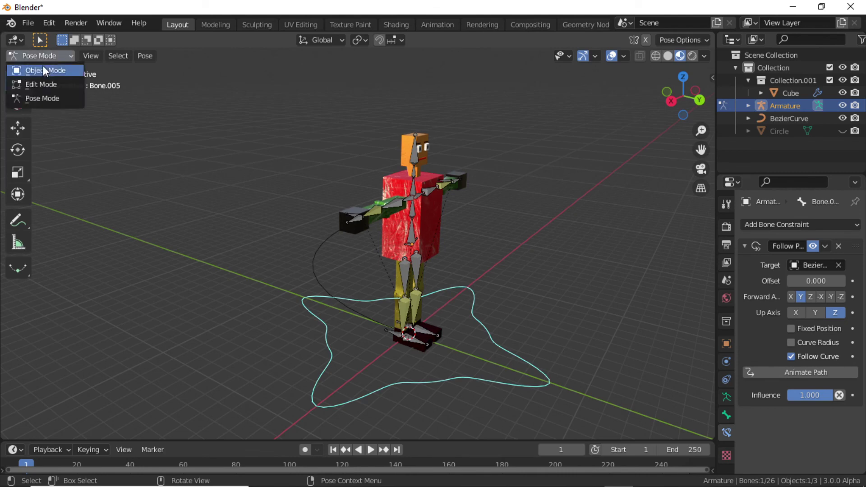
{"action": "left_click", "coordinate": [43, 68]}
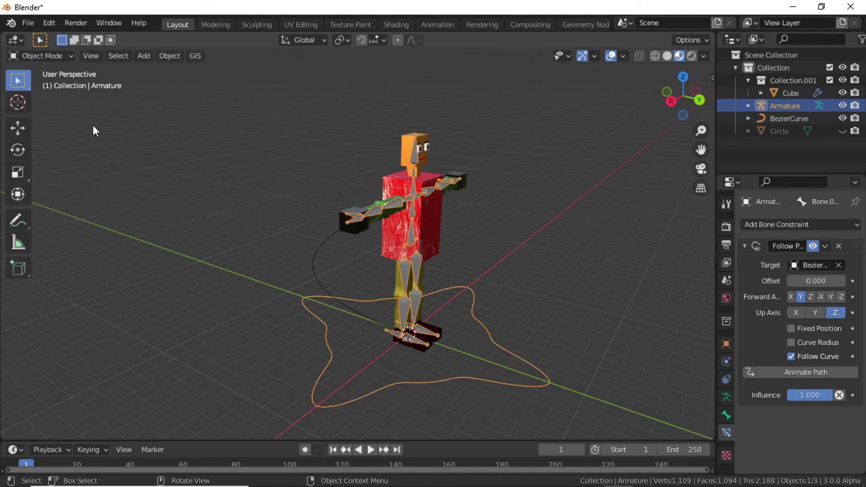
{"action": "left_click", "coordinate": [318, 276]}
{"action": "left_click", "coordinate": [39, 56]}
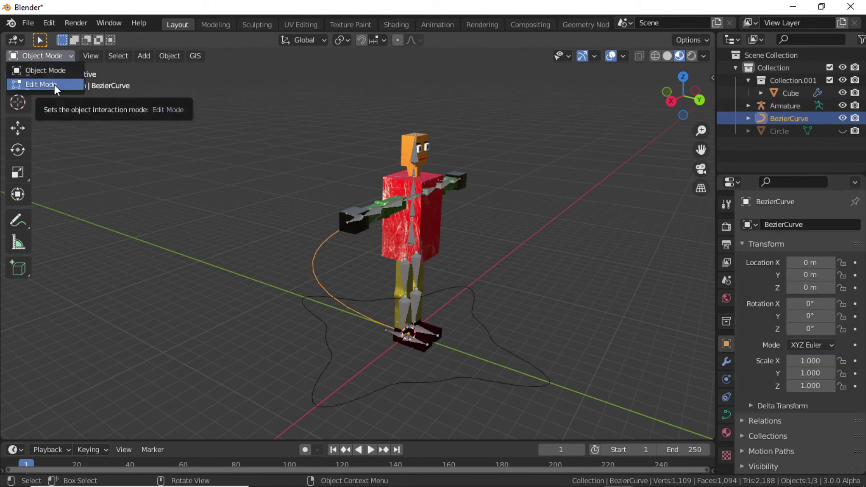
{"action": "left_click", "coordinate": [54, 85]}
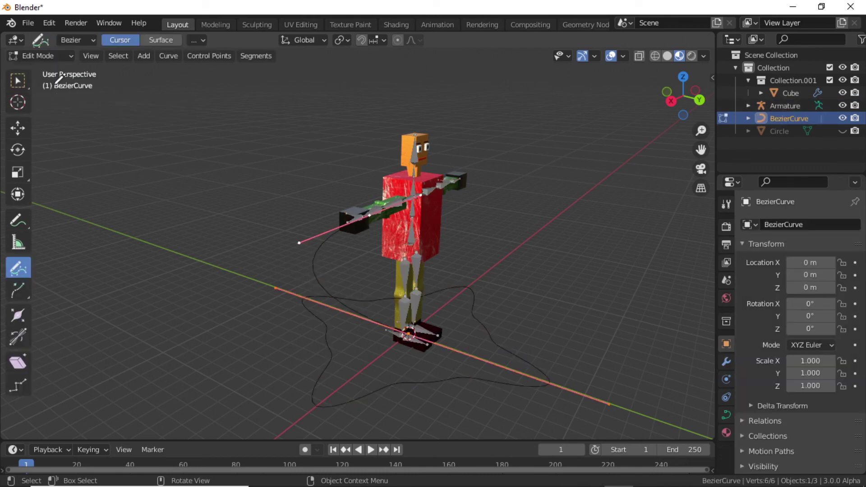
Apply Segments > Switch Direction to the curve and go back to Object Mode
{"action": "left_click", "coordinate": [265, 63]}
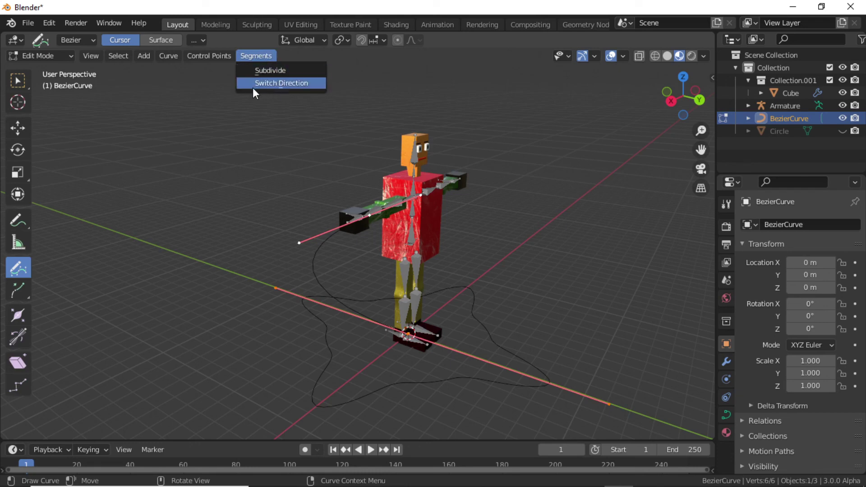
{"action": "left_click", "coordinate": [280, 83]}
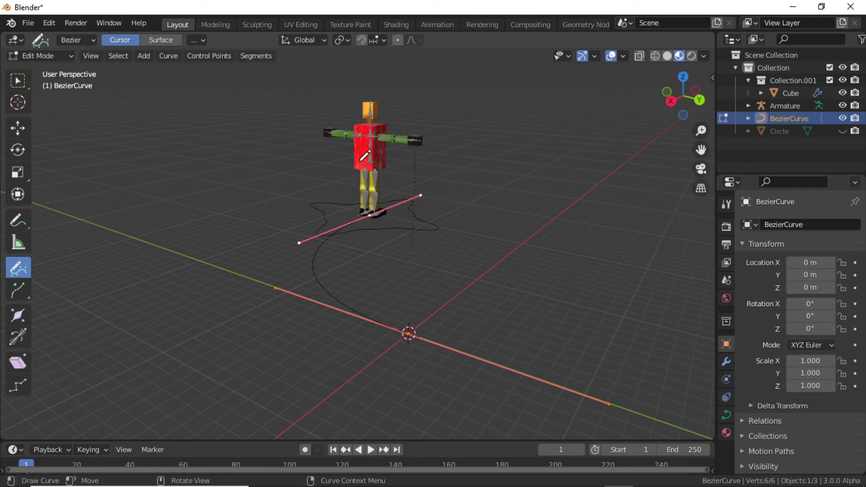
{"action": "key", "text": "Tab"}
{"action": "middle_click_drag", "start_coordinate": [280, 78], "coordinate": [490, 166]}
Select the armature and drag the Follow Path Offset to -101.900, undoing a stray nudge
{"action": "left_click", "coordinate": [525, 160]}
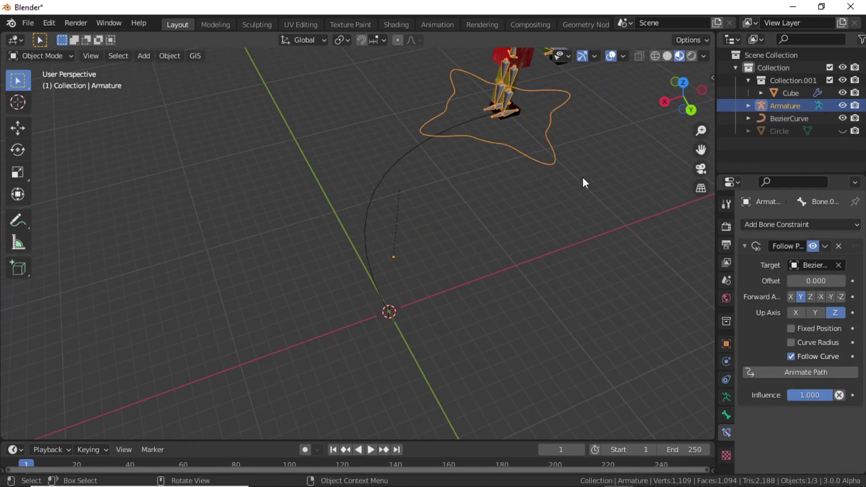
{"action": "left_click_drag", "start_coordinate": [840, 277], "coordinate": [799, 268]}
{"action": "middle_click_drag", "start_coordinate": [668, 226], "coordinate": [599, 216]}
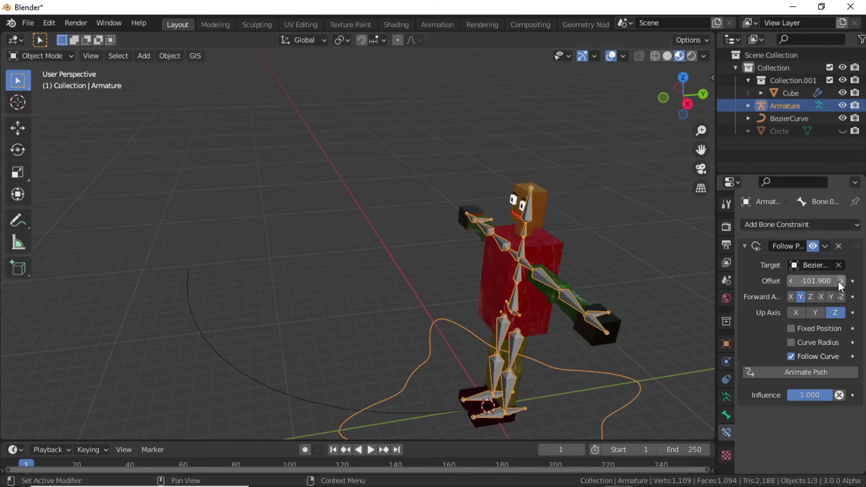
{"action": "left_click_drag", "start_coordinate": [814, 281], "coordinate": [835, 281]}
{"action": "key", "text": "ctrl+z"}
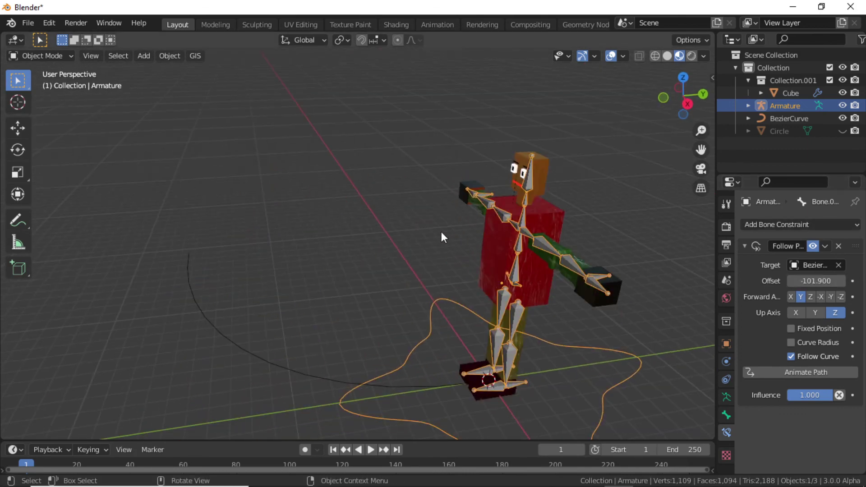